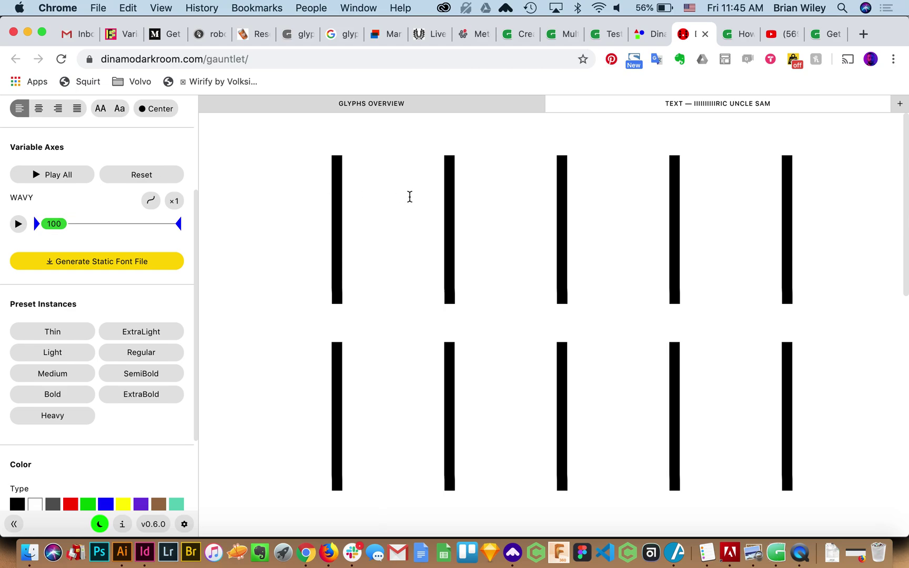
Raise Gauntlet's WAVY axis to about 693, then switch to the Glyphs get-started page
{"action": "mouse_move", "coordinate": [55, 224]}
{"action": "left_mouse_down"}
{"action": "mouse_move", "coordinate": [145, 223]}
{"action": "mouse_move", "coordinate": [31, 226]}
{"action": "left_mouse_up"}
{"action": "left_click", "coordinate": [816, 37]}
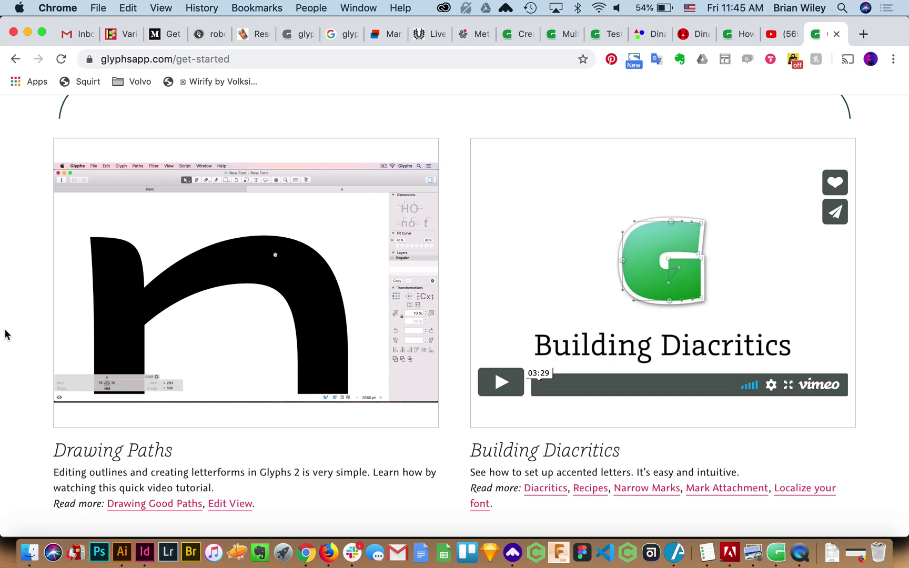
{"action": "scroll", "coordinate": [5, 334], "scroll_direction": "up", "scroll_amount": 5}
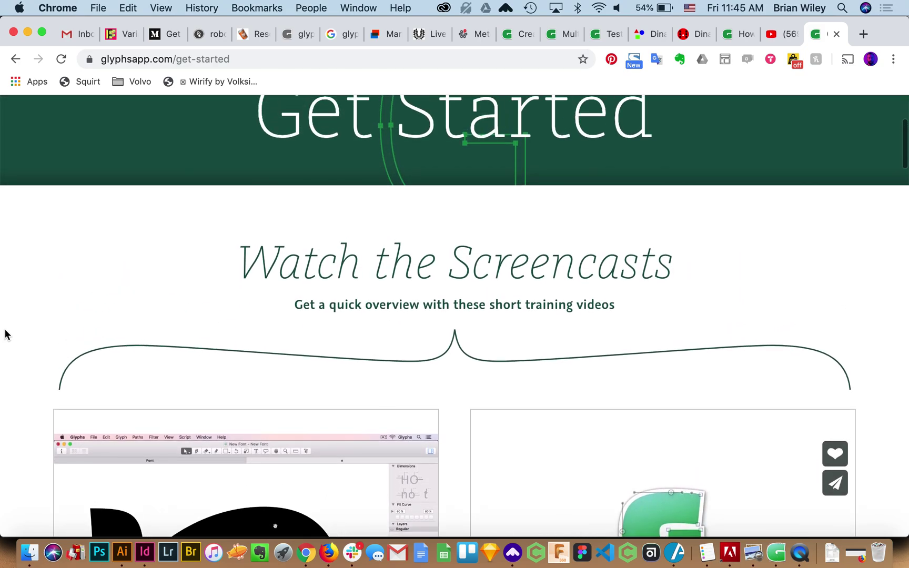
{"action": "scroll", "coordinate": [5, 334], "scroll_direction": "down", "scroll_amount": 4}
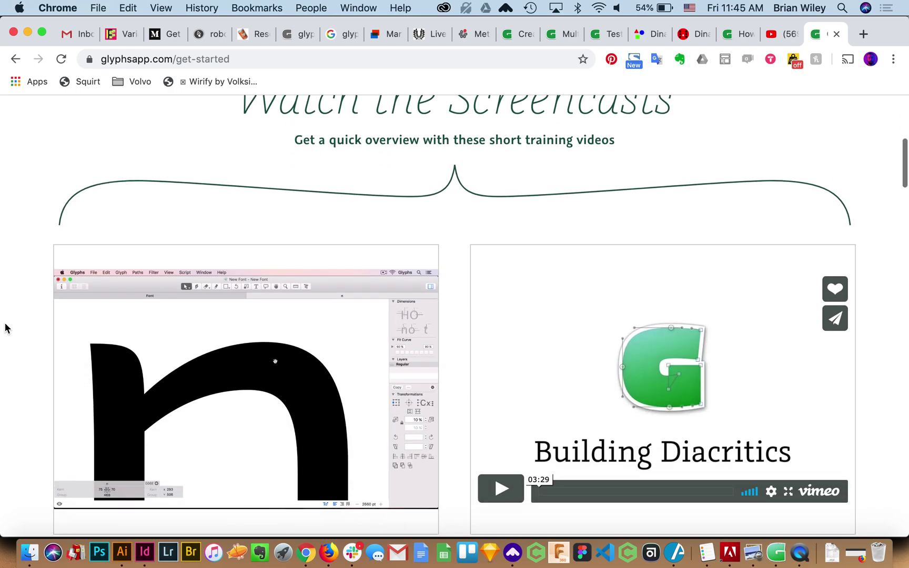
{"action": "scroll", "coordinate": [6, 329], "scroll_direction": "down", "scroll_amount": 1}
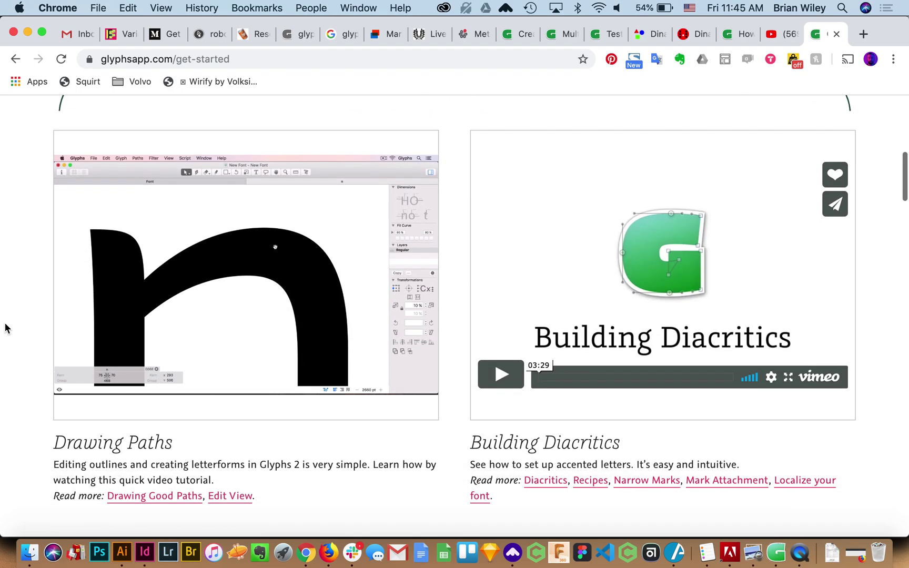
{"action": "mouse_move", "coordinate": [79, 381]}
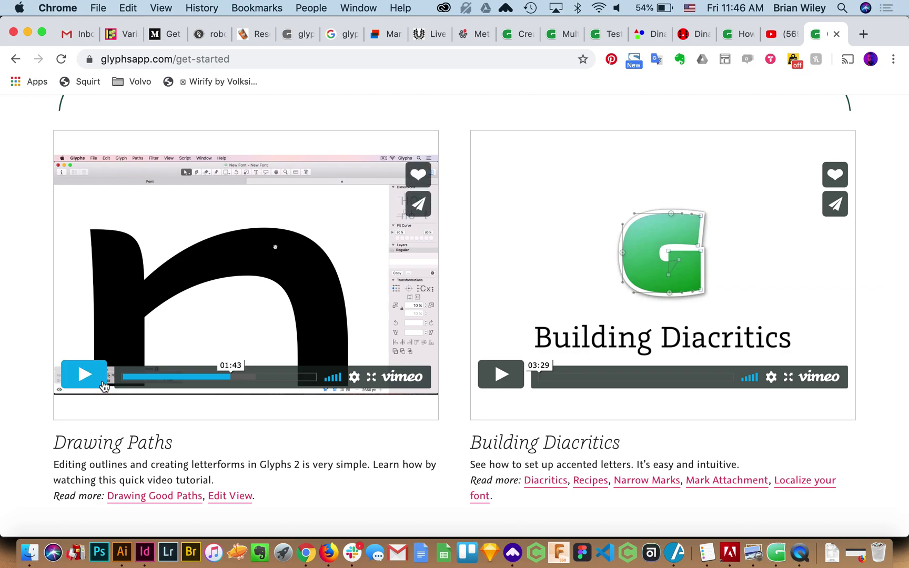
{"action": "scroll", "coordinate": [168, 437], "scroll_direction": "down", "scroll_amount": 3}
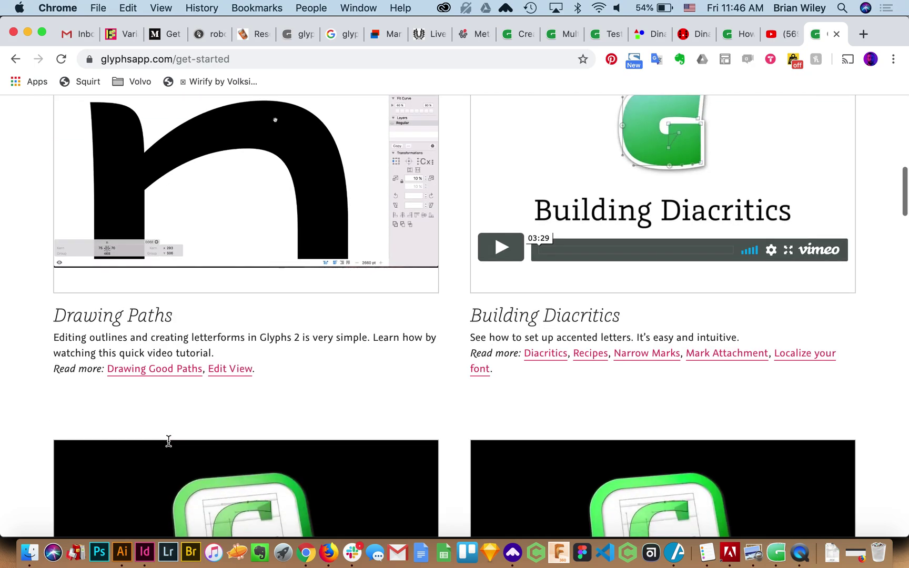
{"action": "scroll", "coordinate": [169, 441], "scroll_direction": "down", "scroll_amount": 8}
{"action": "scroll", "coordinate": [168, 441], "scroll_direction": "down", "scroll_amount": 4}
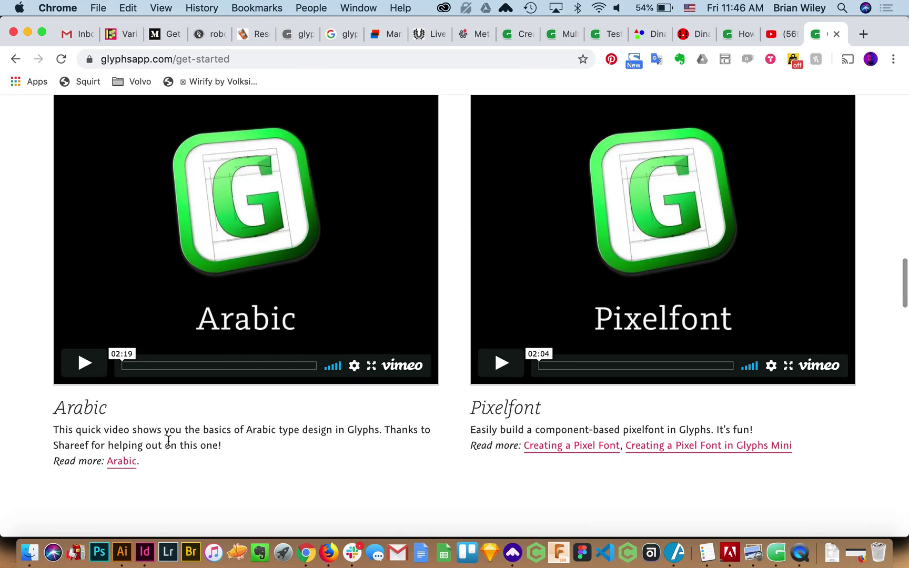
{"action": "scroll", "coordinate": [168, 441], "scroll_direction": "up", "scroll_amount": 10}
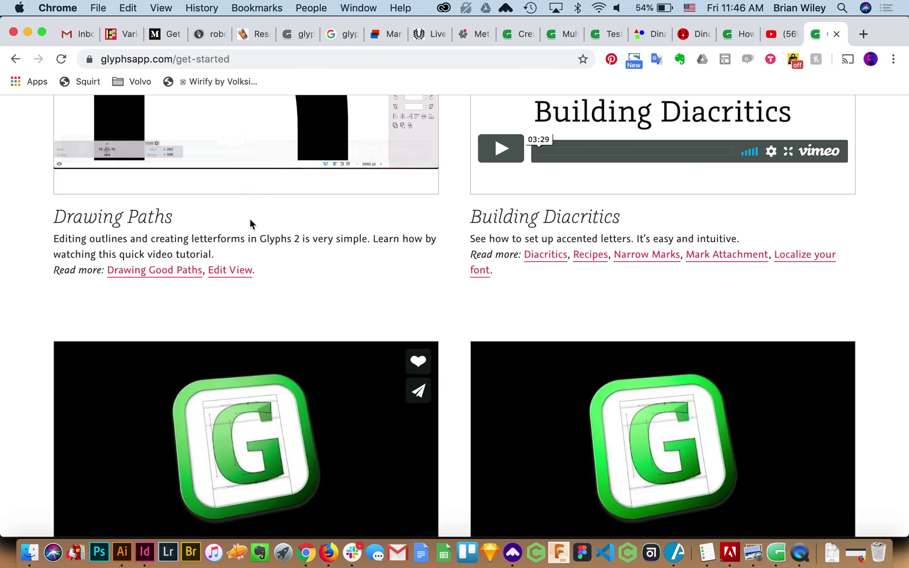
{"action": "scroll", "coordinate": [250, 218], "scroll_direction": "up", "scroll_amount": 4}
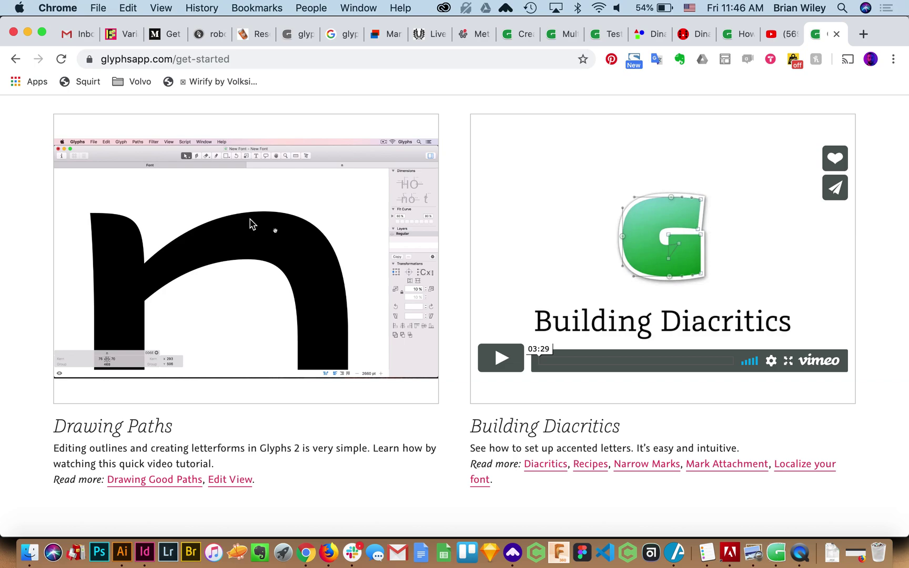
{"action": "key", "text": "super+Tab"}
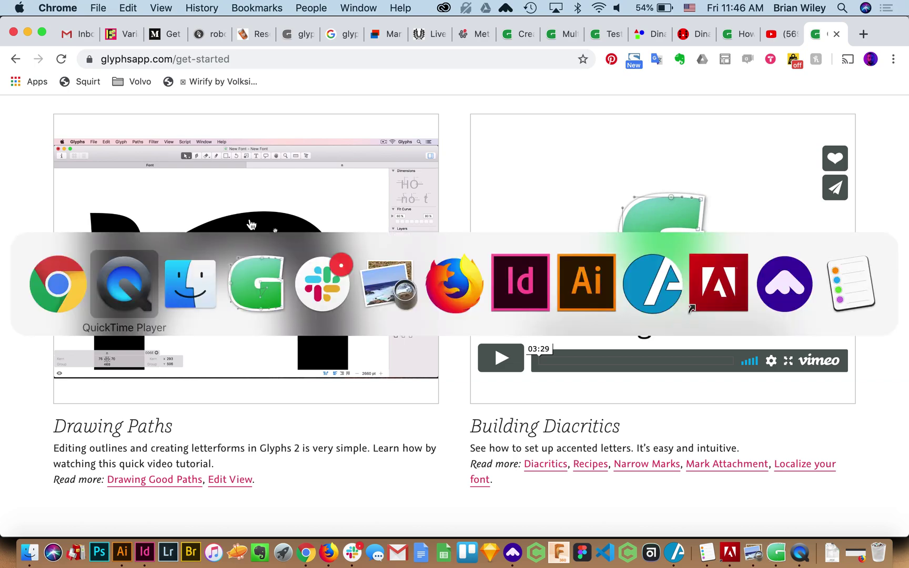
Create a new Glyphs font and set its family name to 'Variable Test 001'
{"action": "key", "text": "super+Tab"}
{"action": "key", "text": "super+Tab"}
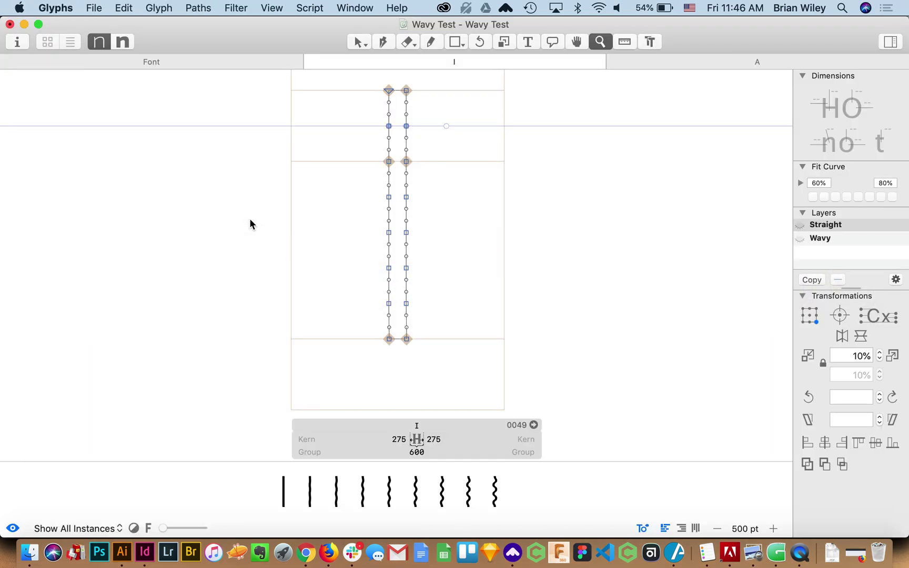
{"action": "key", "text": "super+n"}
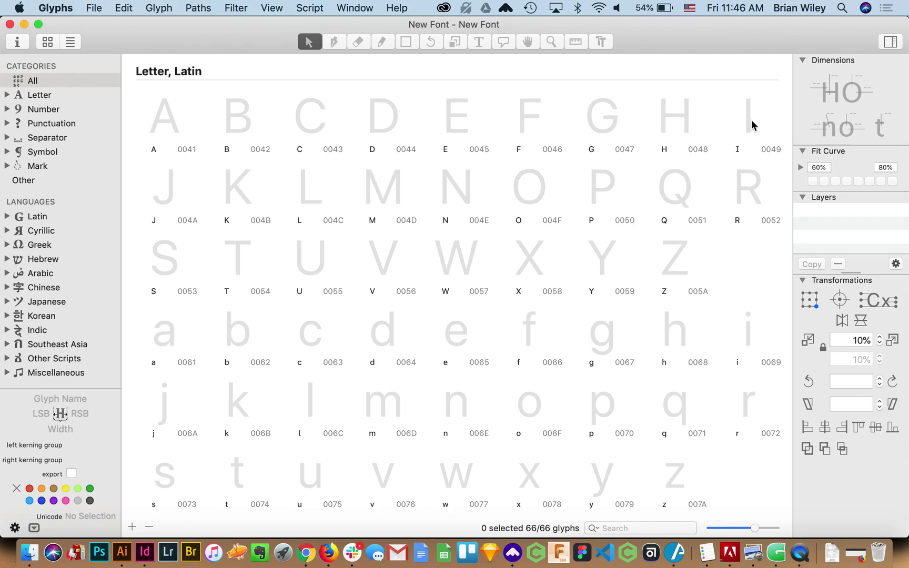
{"action": "double_click", "coordinate": [751, 120]}
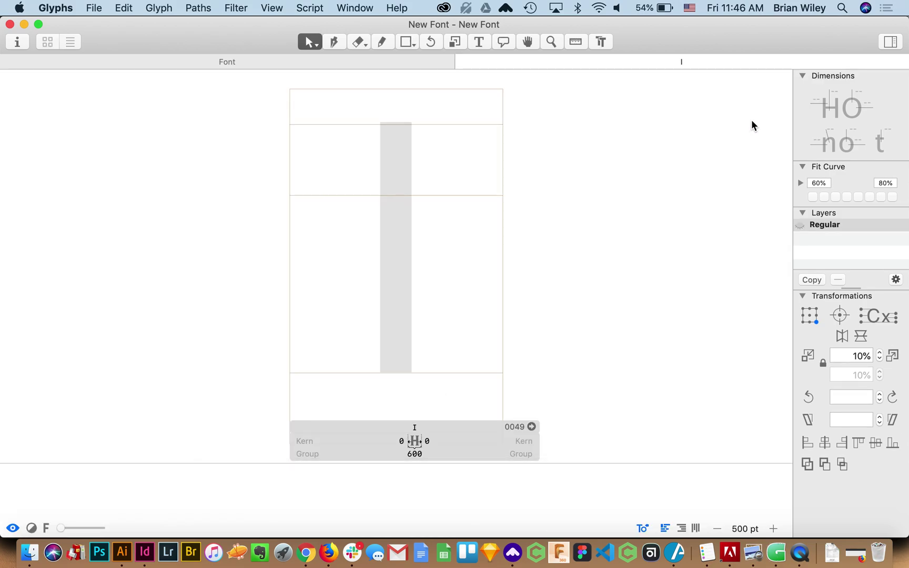
{"action": "left_click", "coordinate": [17, 42]}
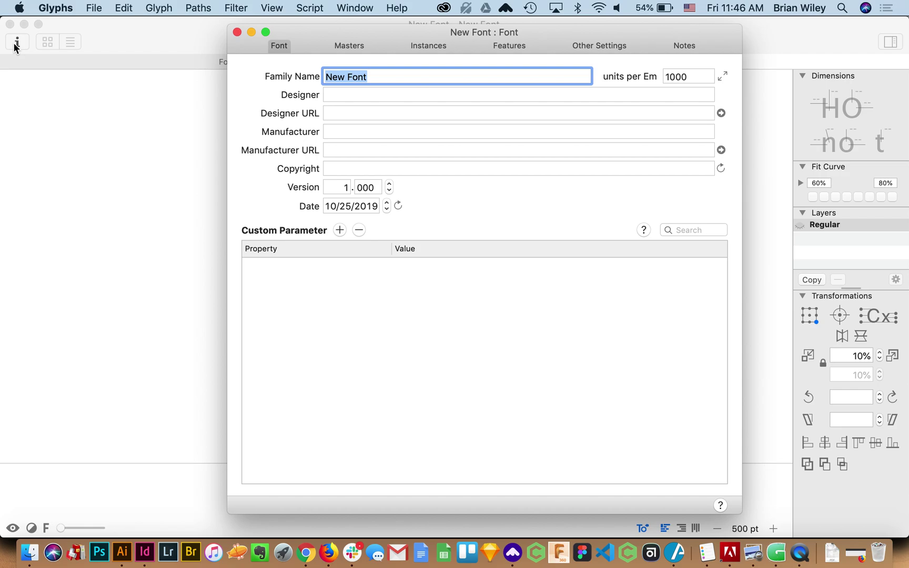
{"action": "type", "text": "Var"}
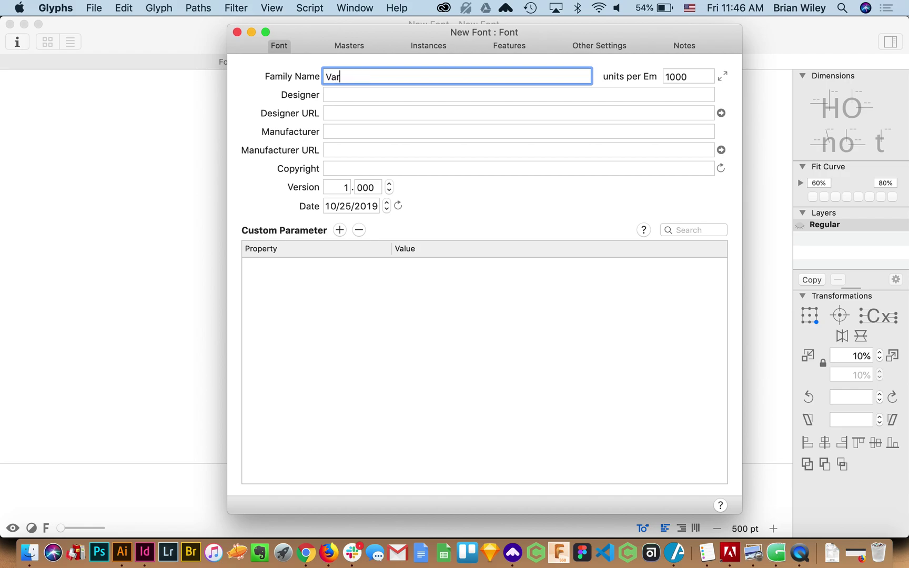
{"action": "type", "text": "iable Test 001"}
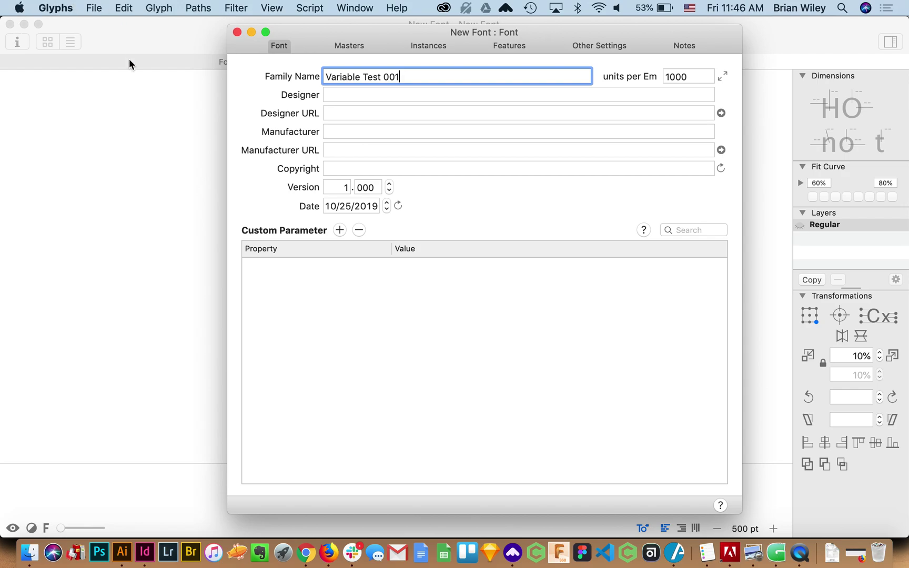
{"action": "left_click", "coordinate": [357, 46]}
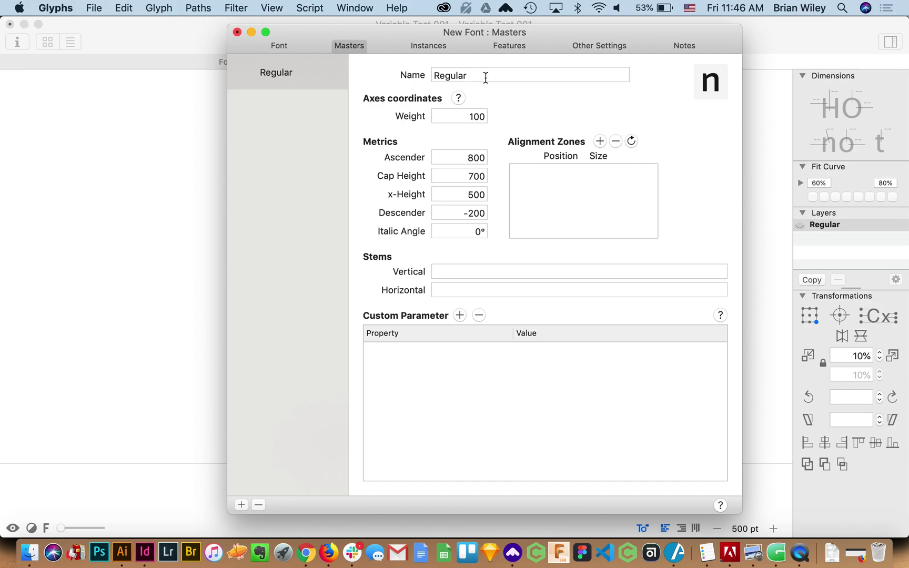
Add a second master and rename the first master Thin
{"action": "left_click", "coordinate": [349, 45]}
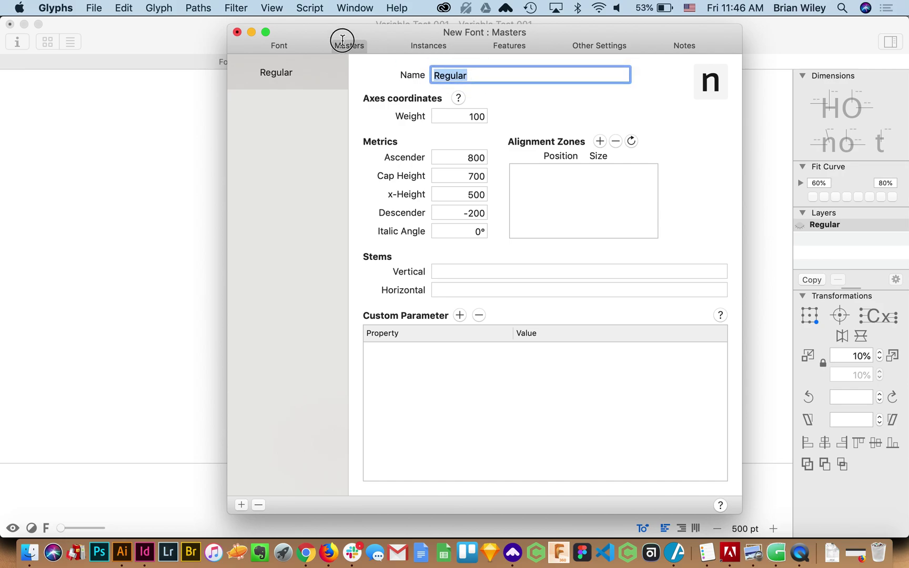
{"action": "type", "text": "Th"}
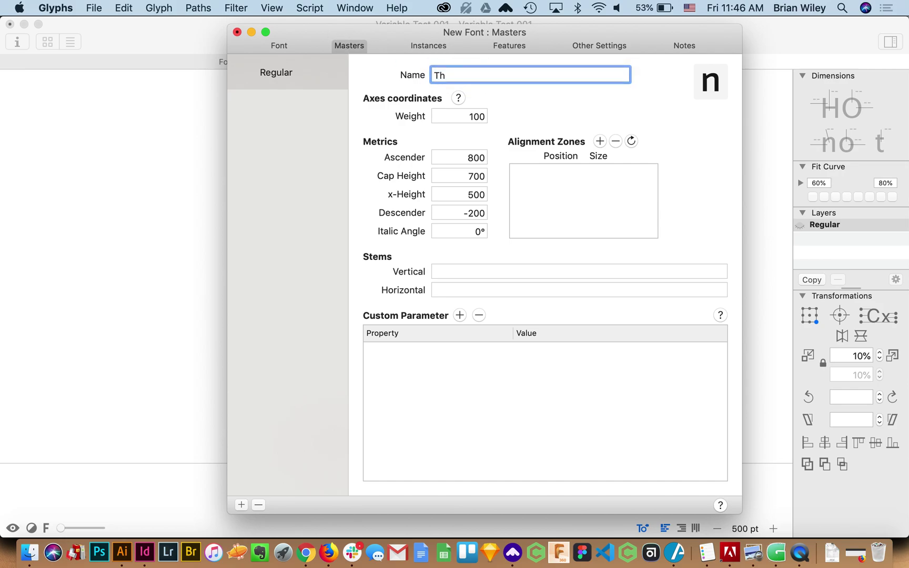
{"action": "type", "text": "in"}
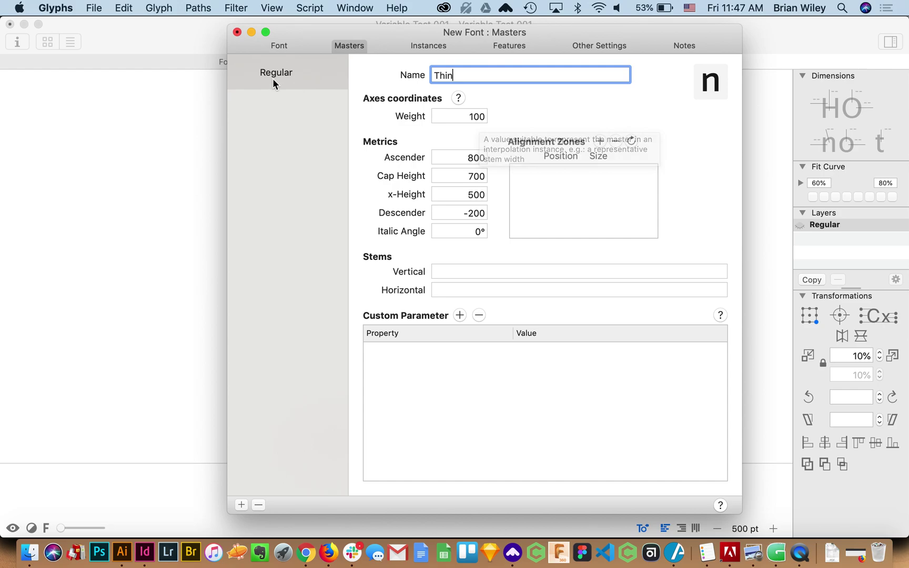
{"action": "left_click", "coordinate": [241, 505]}
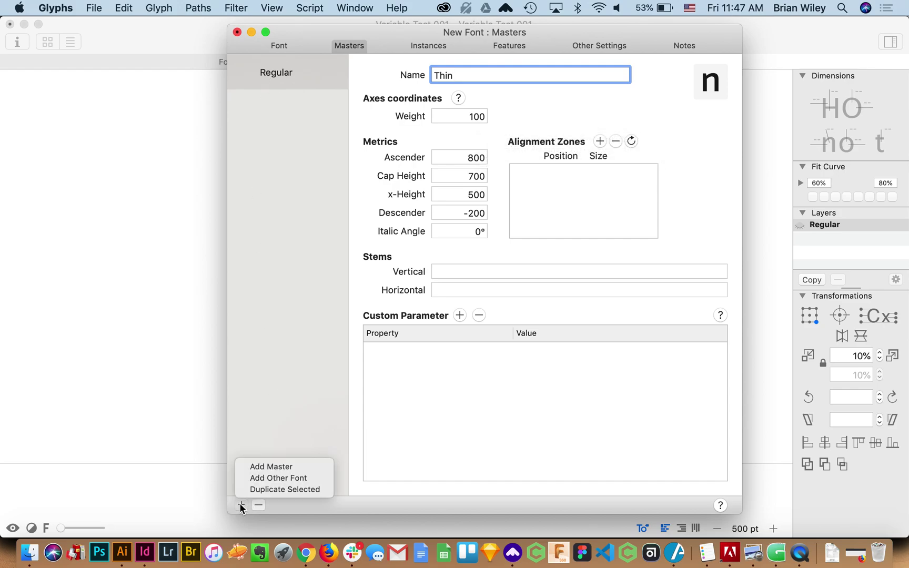
{"action": "left_click", "coordinate": [271, 470]}
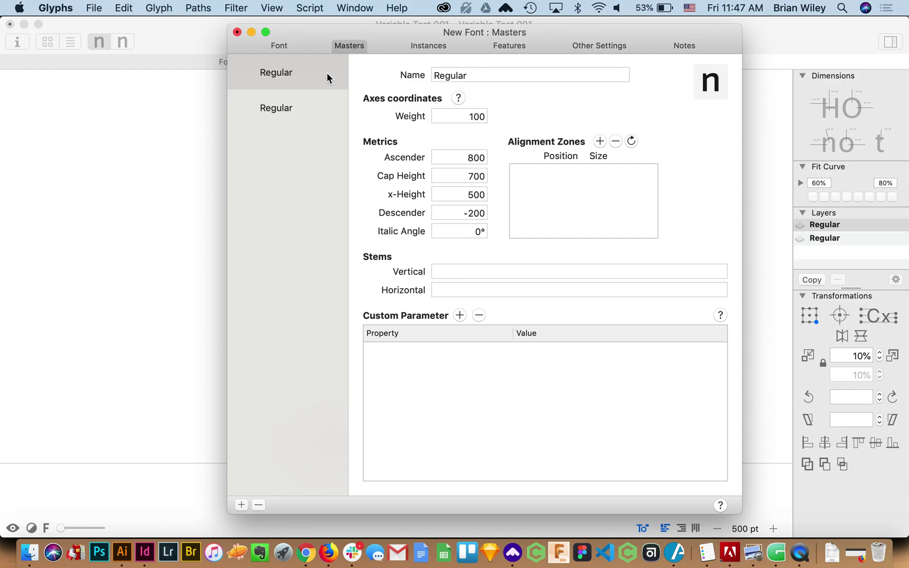
{"action": "left_click", "coordinate": [287, 79]}
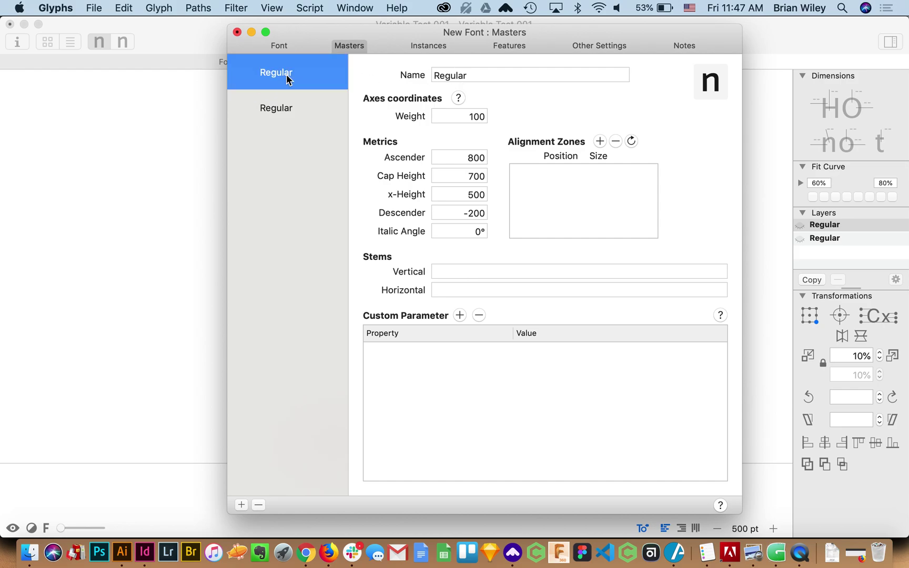
{"action": "left_click", "coordinate": [271, 111]}
{"action": "left_click", "coordinate": [287, 72]}
{"action": "double_click", "coordinate": [479, 75]}
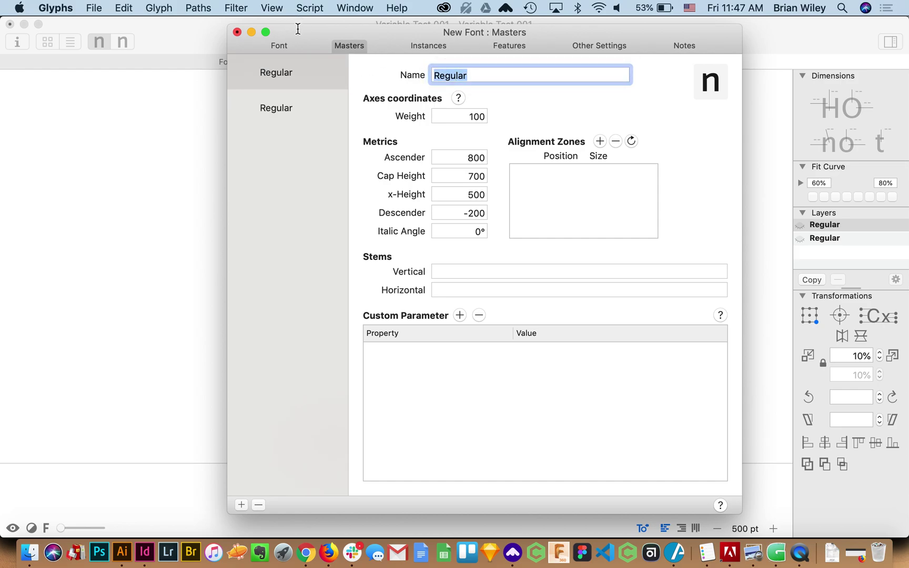
{"action": "type", "text": "Thin"}
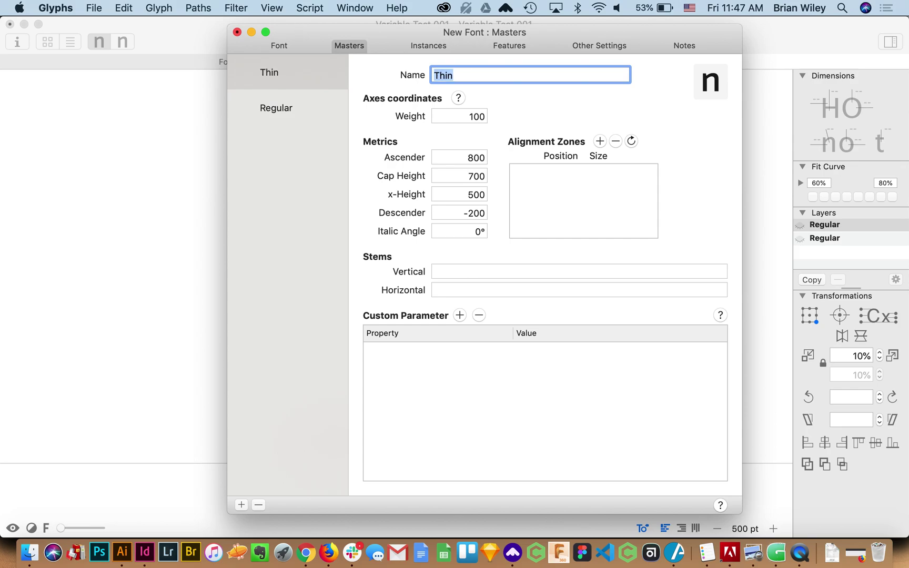
Rename the second master Heavy and give it weight 900
{"action": "left_click", "coordinate": [309, 114]}
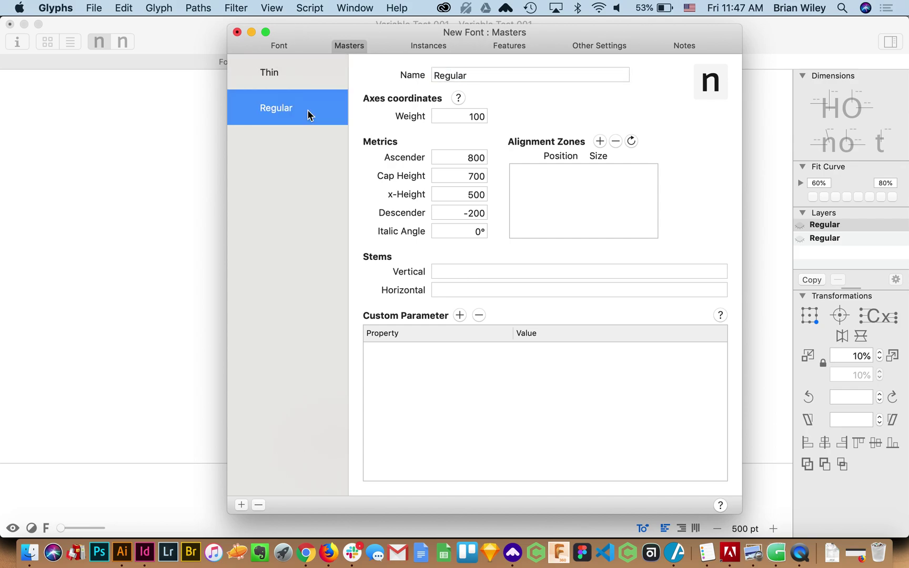
{"action": "double_click", "coordinate": [479, 76]}
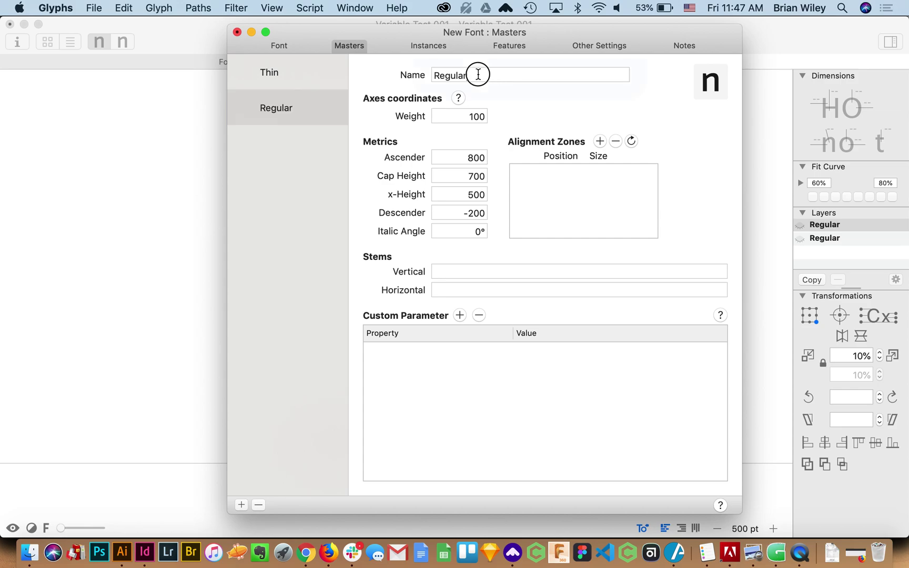
{"action": "type", "text": "Heavy"}
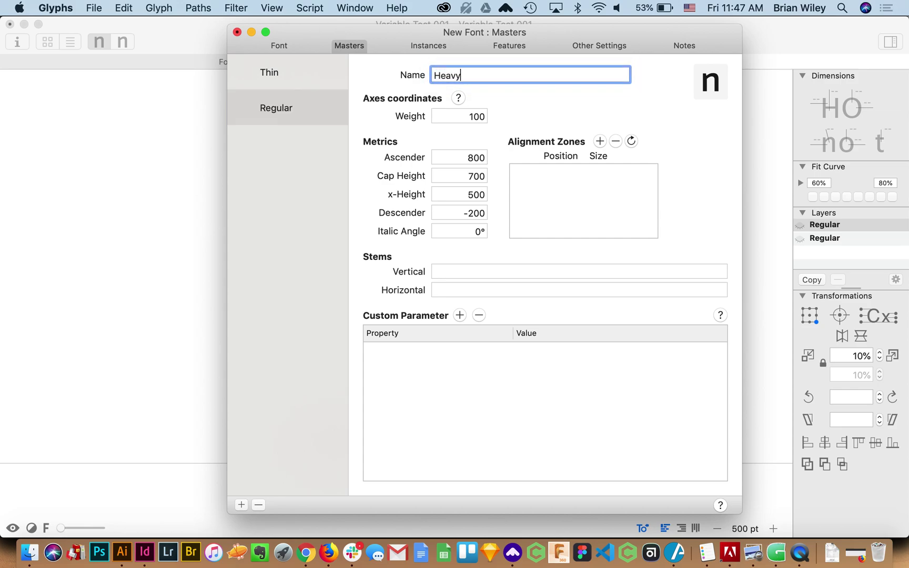
{"action": "key", "text": "Tab"}
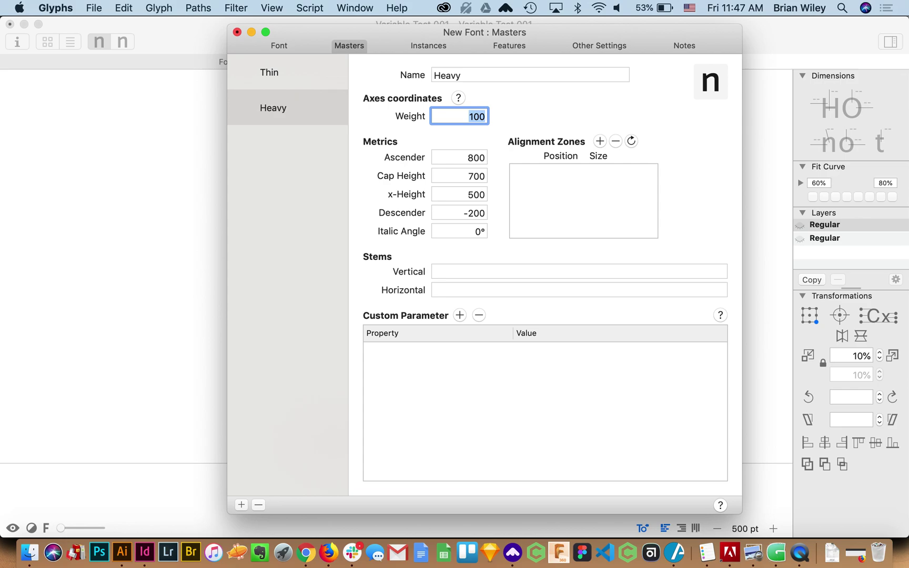
{"action": "type", "text": "900"}
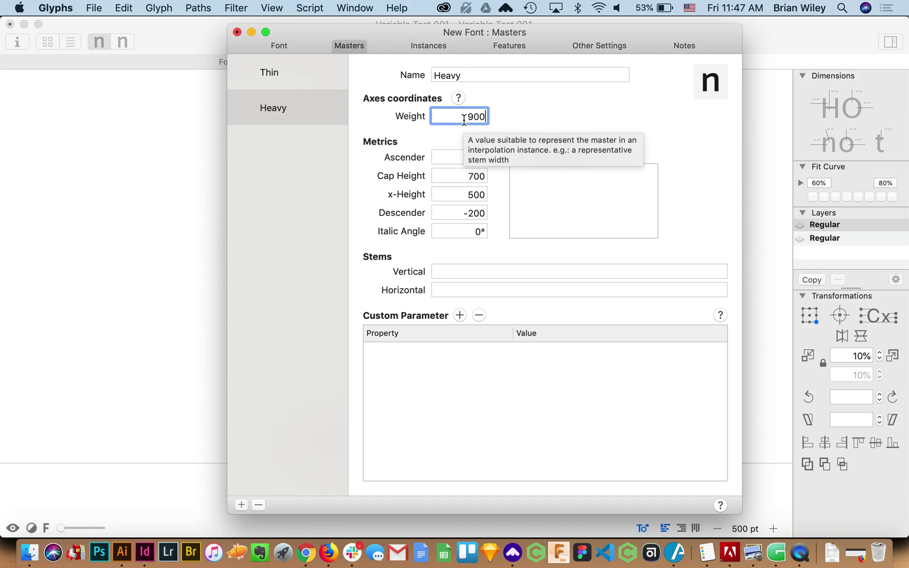
Choose the thinnest n as the Thin master's preview glyph
{"action": "left_click", "coordinate": [317, 78]}
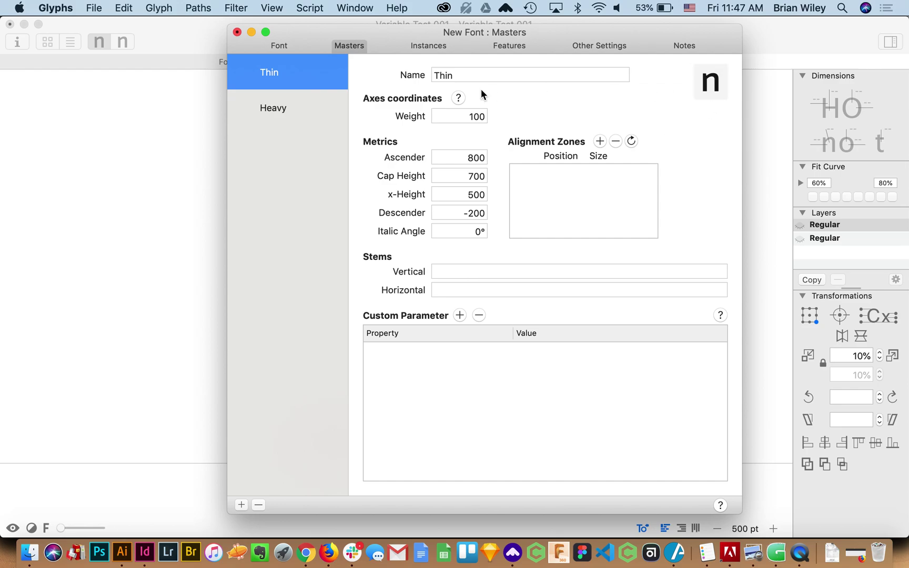
{"action": "left_click", "coordinate": [711, 84]}
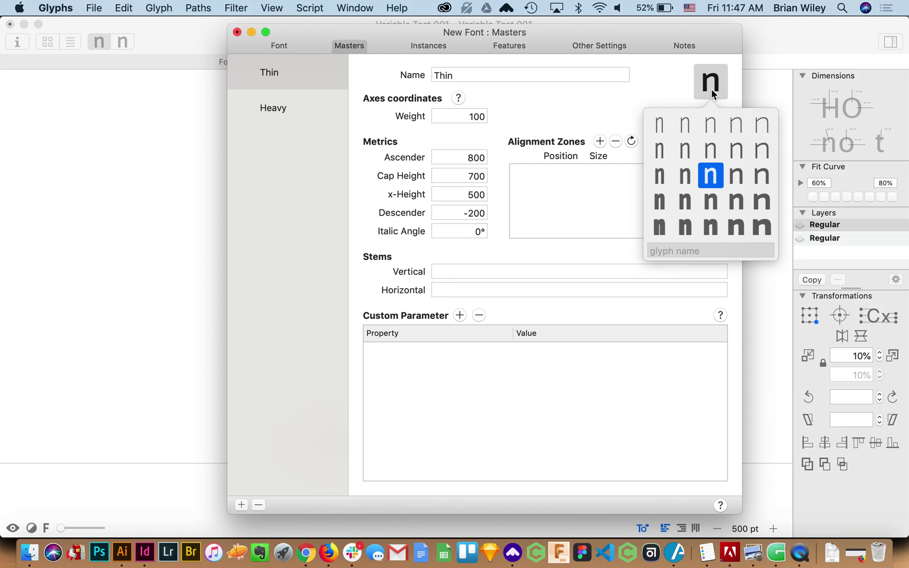
{"action": "left_click", "coordinate": [762, 125]}
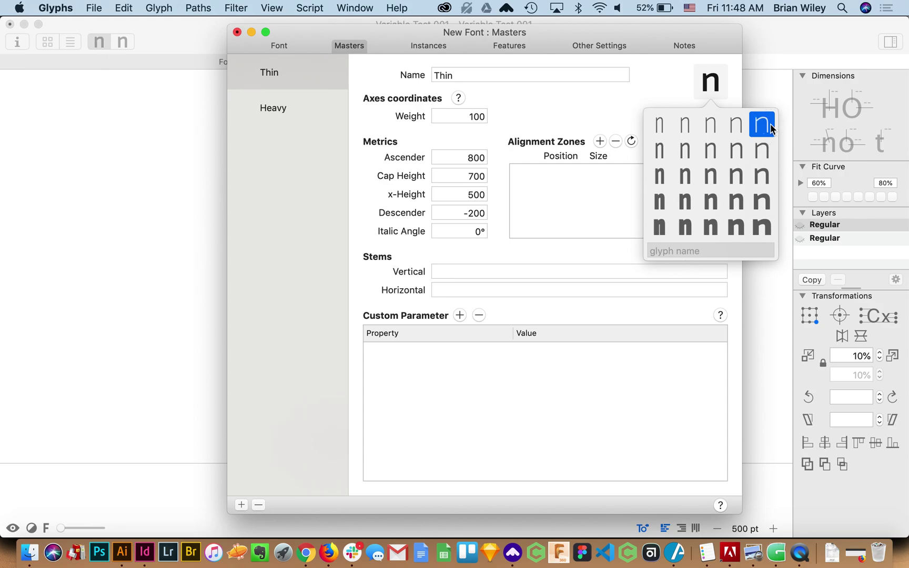
Keep the thin n for Thin and set the boldest n as Heavy's preview glyph
{"action": "left_click", "coordinate": [610, 101]}
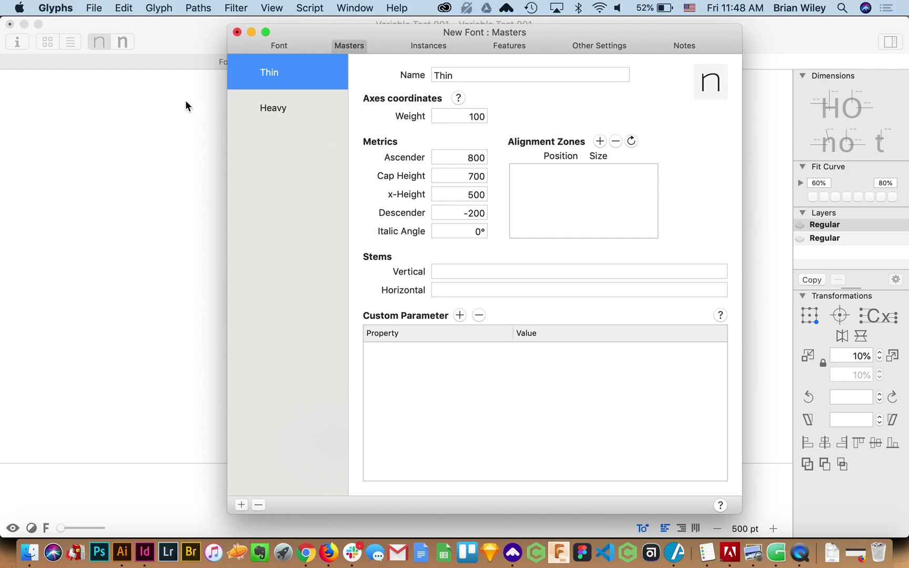
{"action": "left_click", "coordinate": [294, 119]}
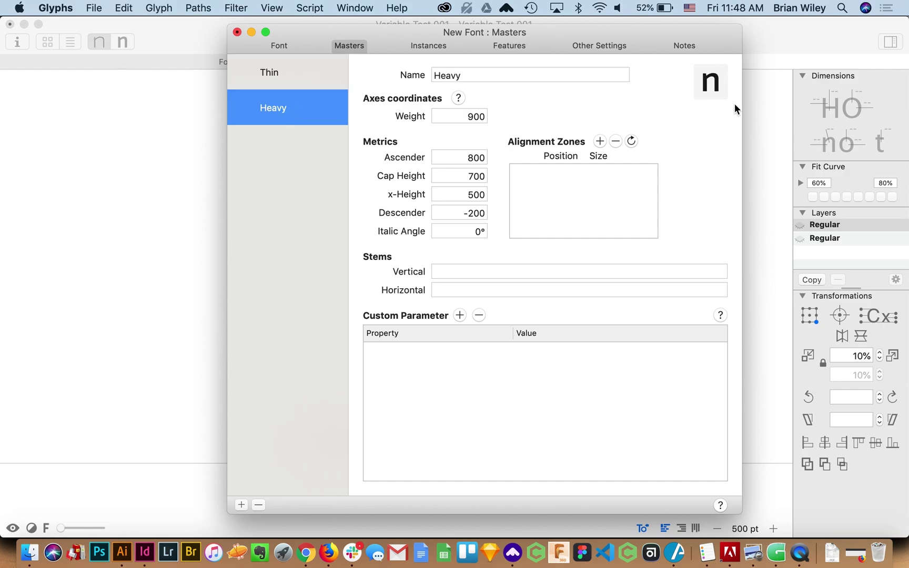
{"action": "left_click", "coordinate": [704, 74]}
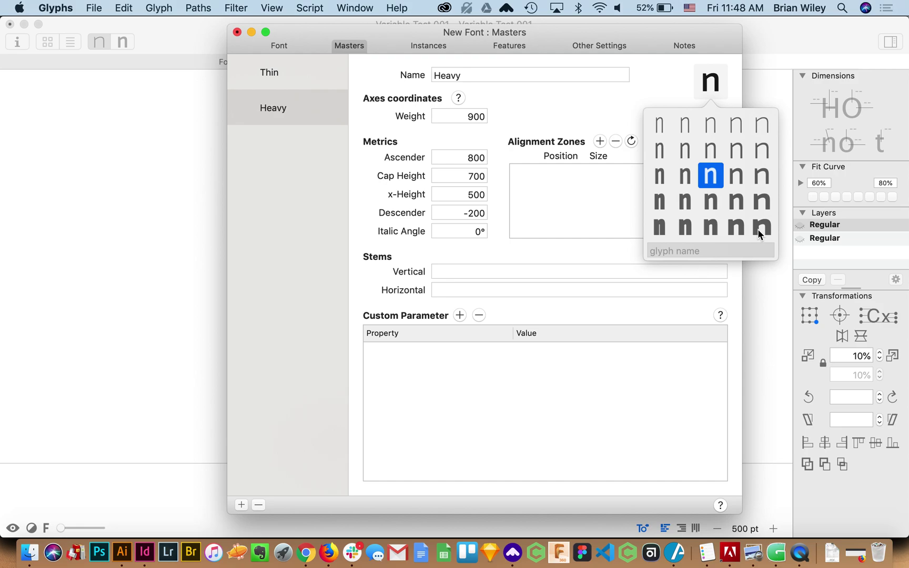
{"action": "left_click", "coordinate": [758, 229]}
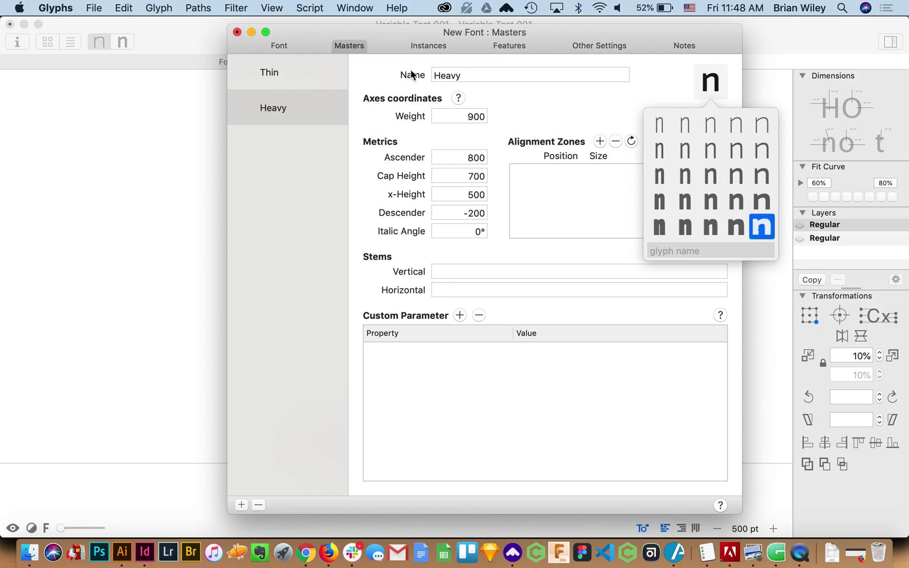
{"action": "left_click", "coordinate": [364, 67]}
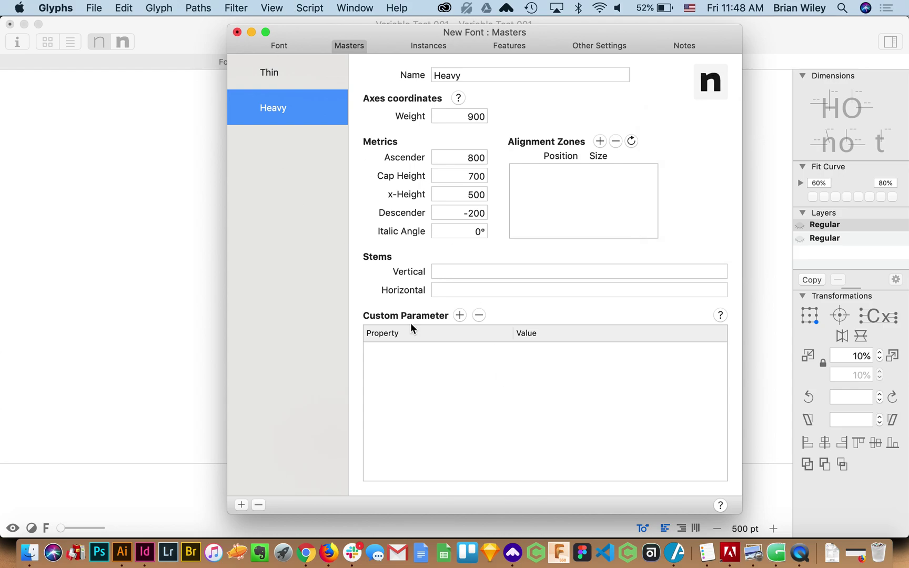
Add a font custom parameter named Axes and open its axis editor listing Weight (wght)
{"action": "left_click", "coordinate": [280, 46]}
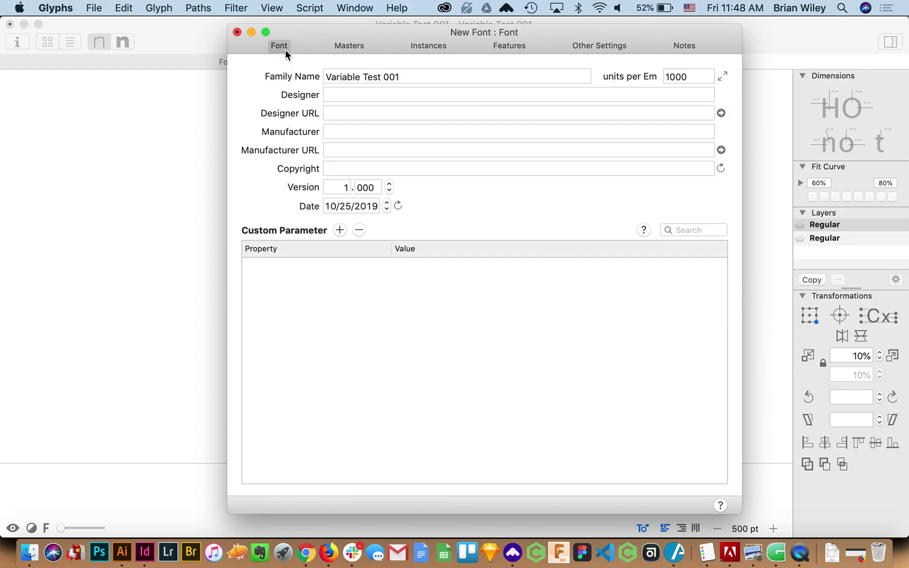
{"action": "left_click", "coordinate": [339, 230]}
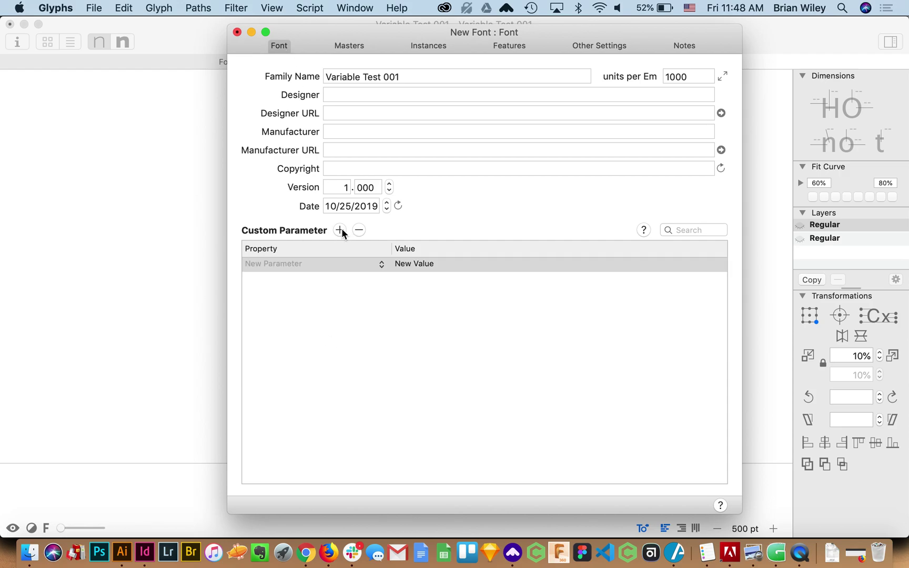
{"action": "left_click", "coordinate": [280, 266]}
{"action": "double_click", "coordinate": [281, 266]}
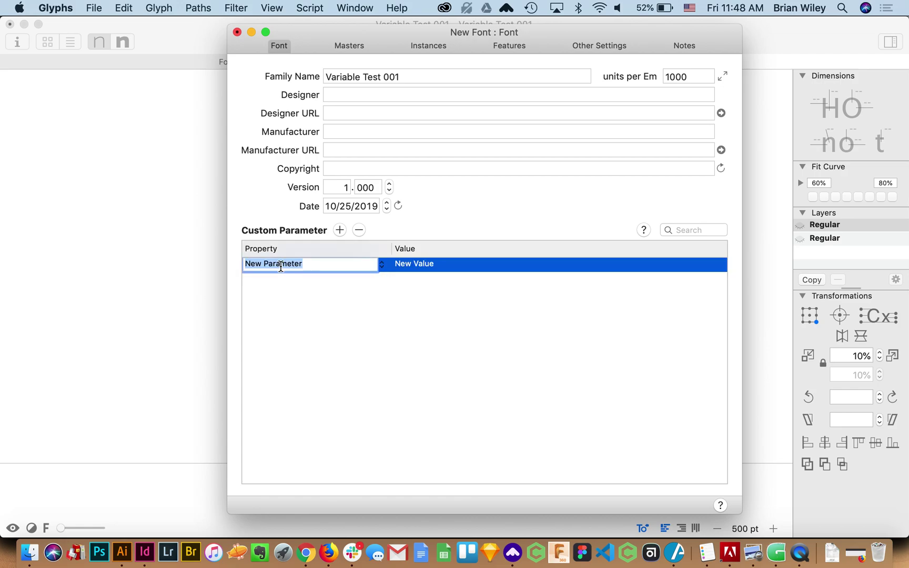
{"action": "type", "text": "Axes"}
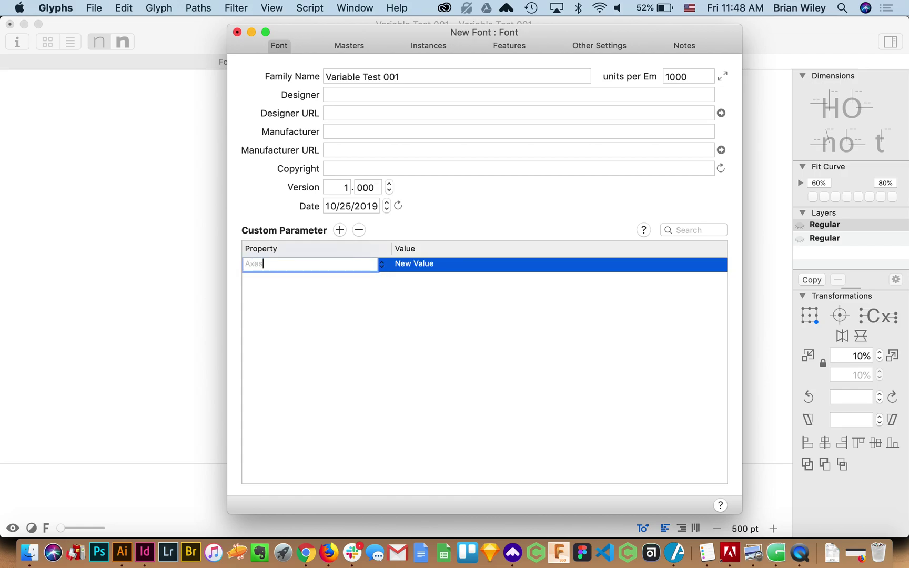
{"action": "key", "text": "Return"}
{"action": "double_click", "coordinate": [411, 268]}
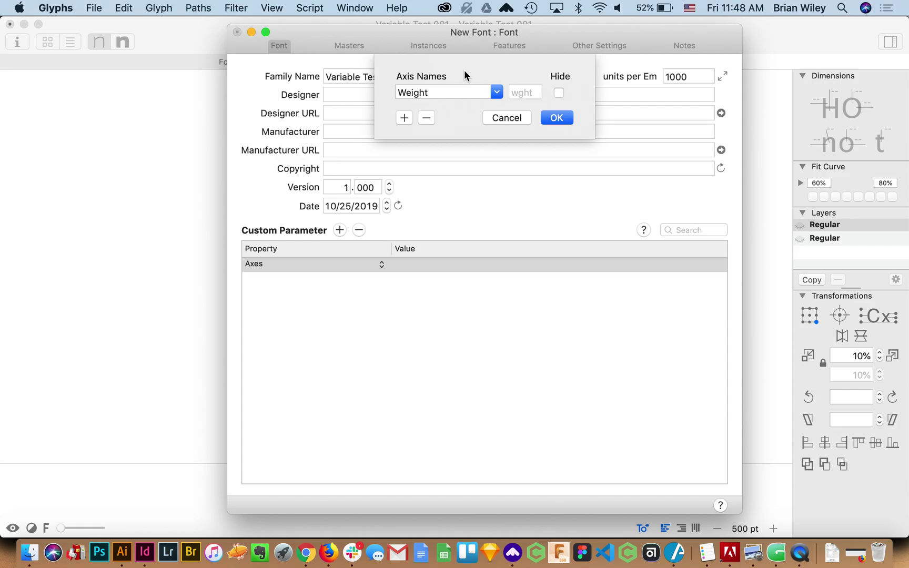
{"action": "left_click", "coordinate": [496, 93]}
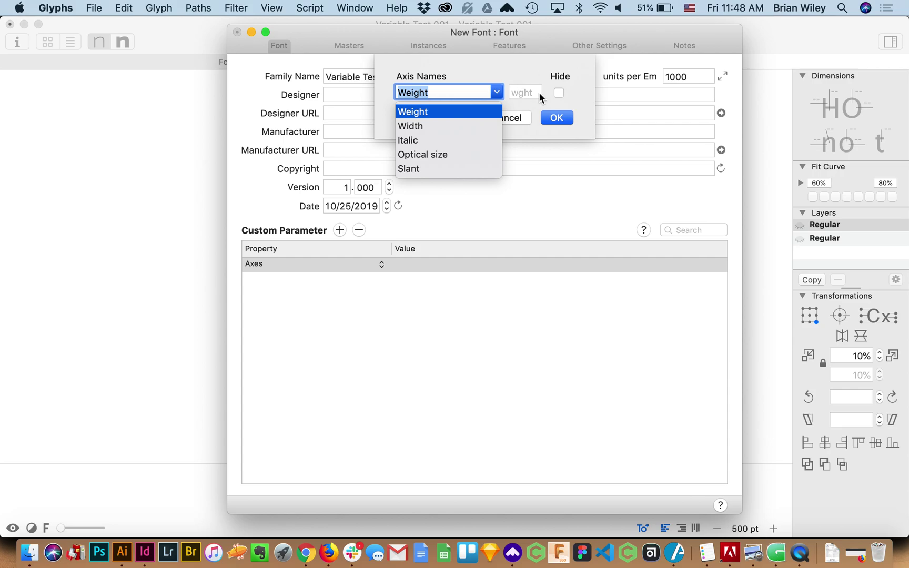
{"action": "left_click", "coordinate": [530, 69]}
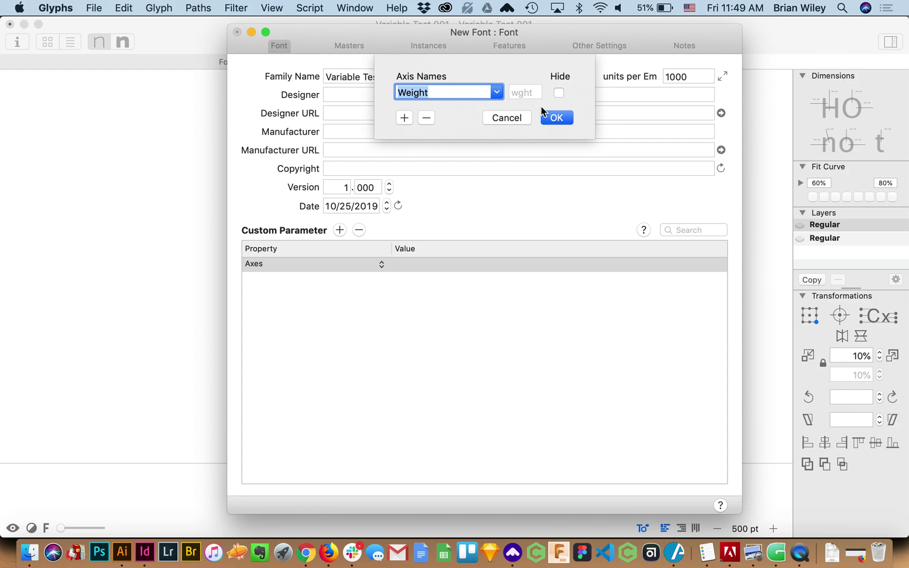
Change the axis name and its tag both to WAVY
{"action": "type", "text": "WAVY"}
{"action": "key", "text": "Tab"}
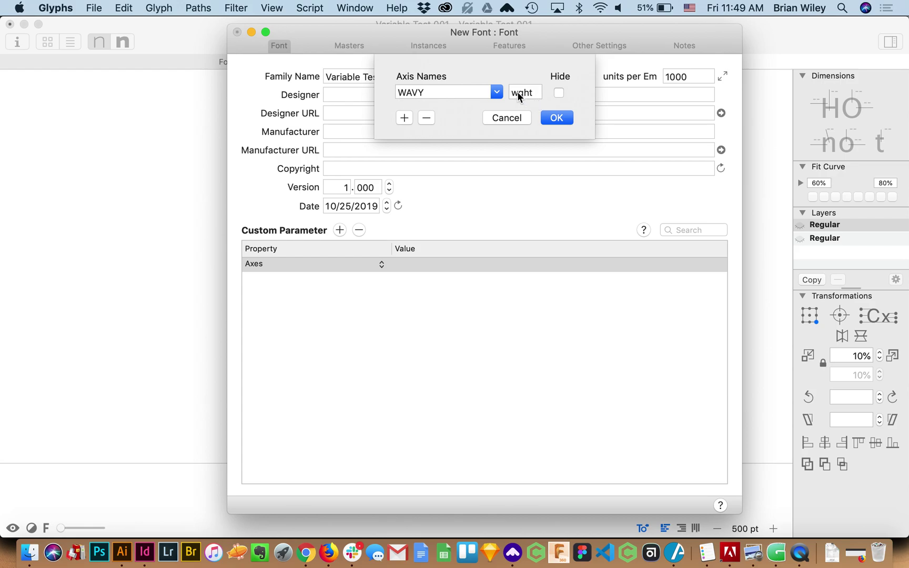
{"action": "left_click", "coordinate": [536, 92]}
{"action": "left_click", "coordinate": [535, 92]}
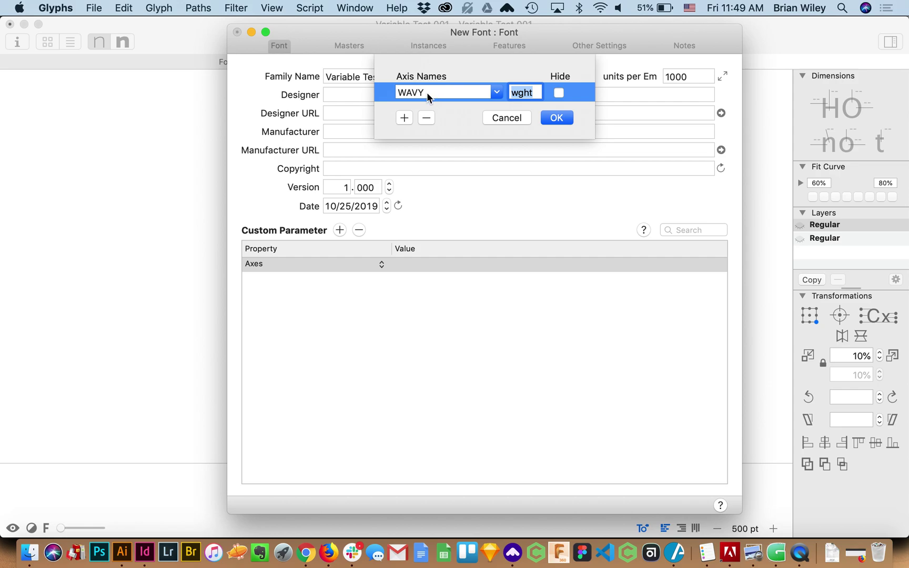
{"action": "type", "text": "WAVY"}
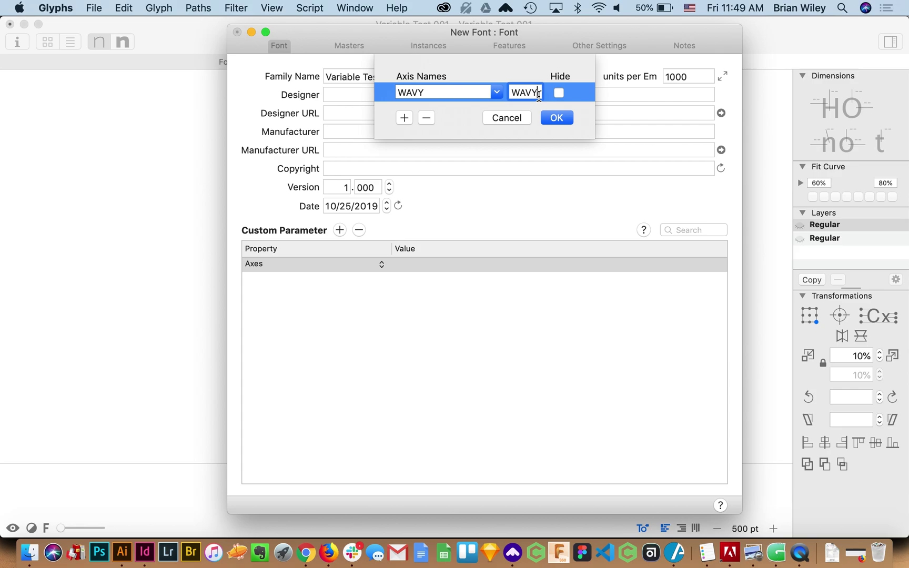
Switch the axis back to Weight and confirm the Axes parameter
{"action": "left_click", "coordinate": [495, 91]}
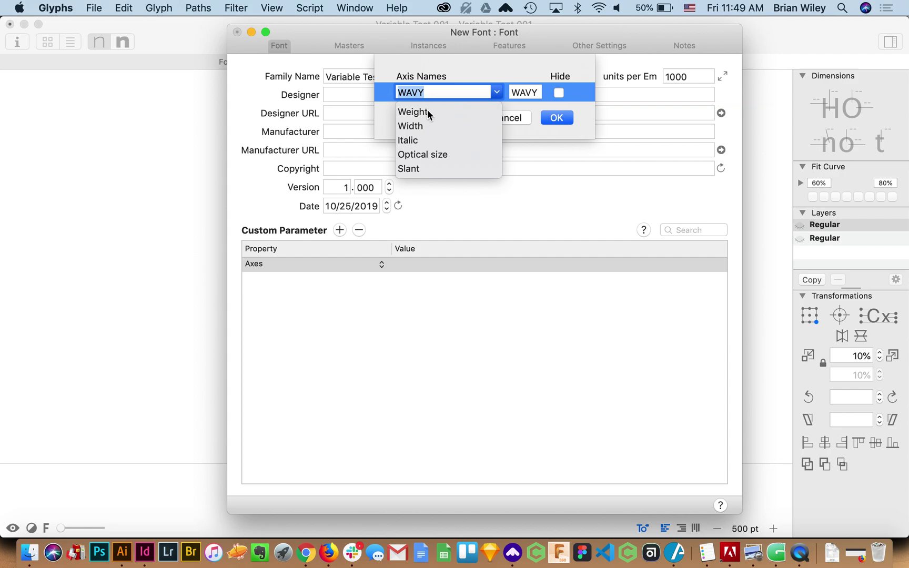
{"action": "left_click", "coordinate": [413, 111]}
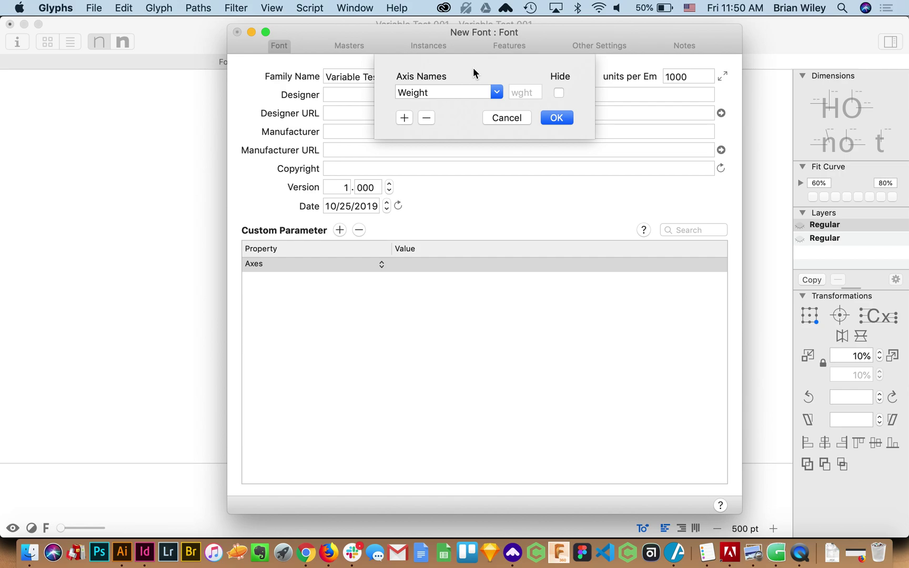
{"action": "left_click", "coordinate": [547, 120]}
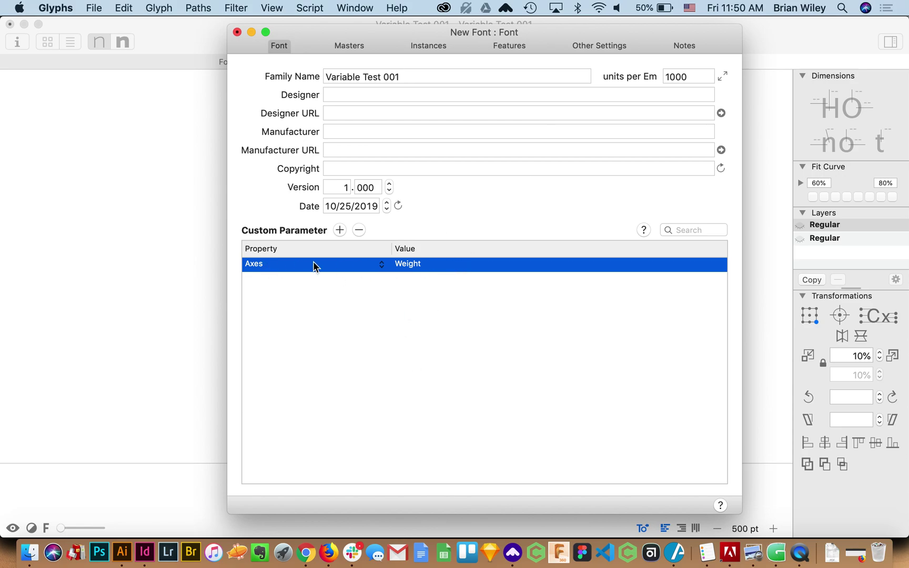
{"action": "left_click", "coordinate": [350, 46]}
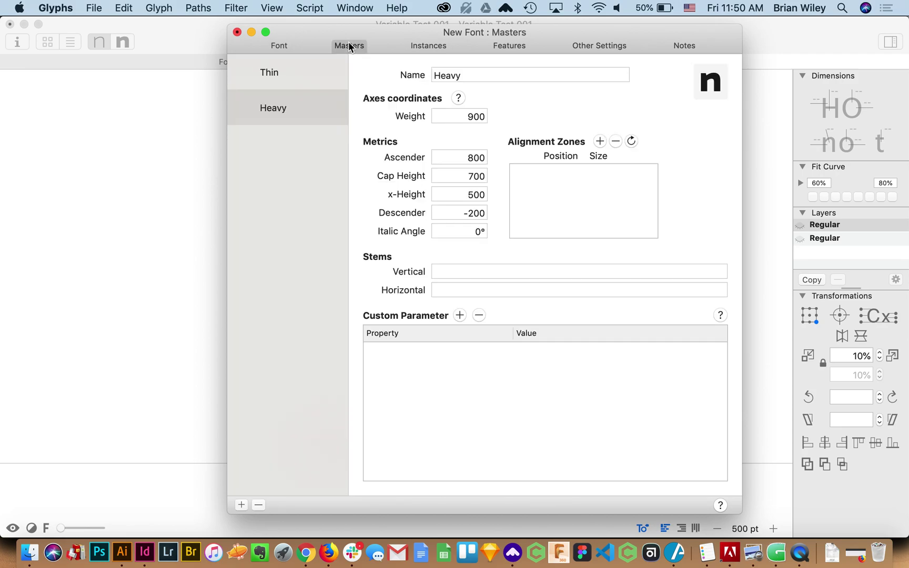
Add one instance per master, producing Thin and Heavy instances
{"action": "left_click", "coordinate": [429, 46]}
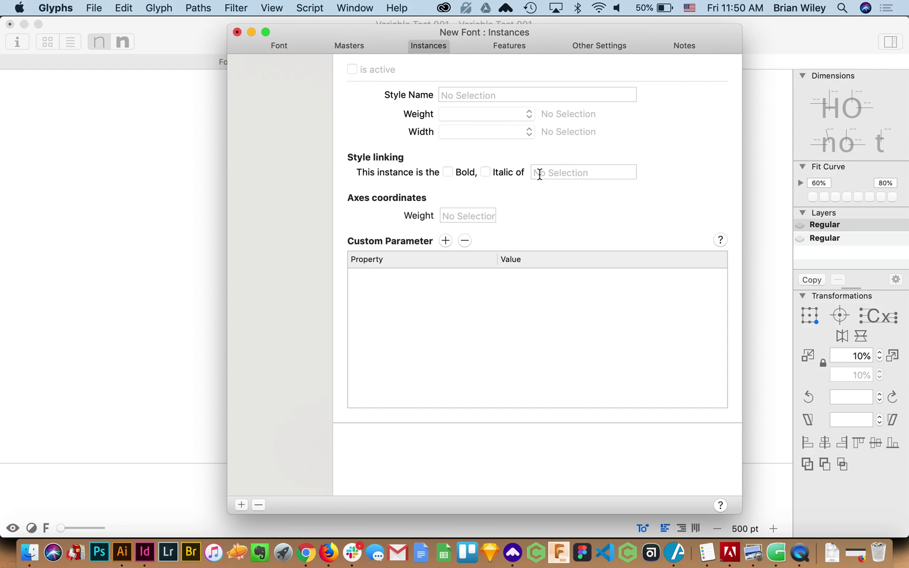
{"action": "left_click", "coordinate": [241, 504]}
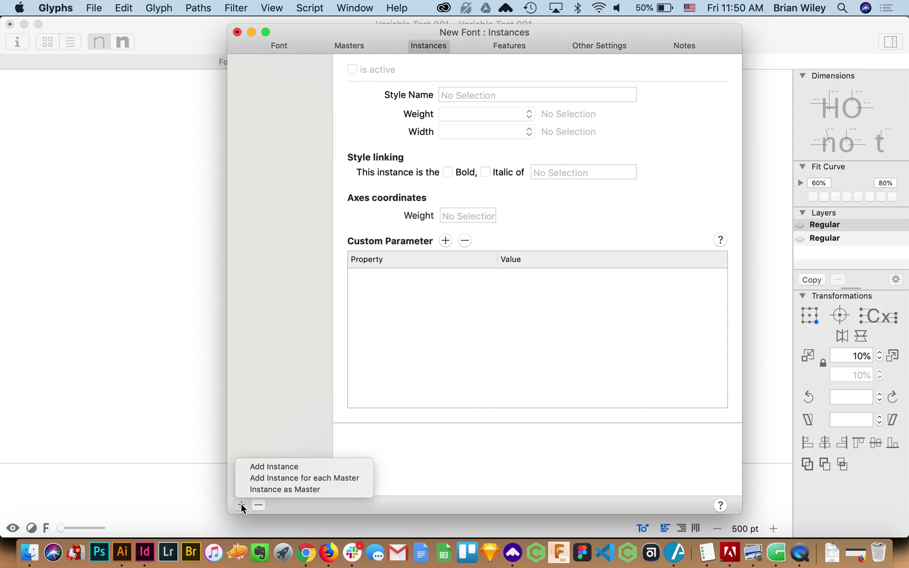
{"action": "left_click", "coordinate": [295, 479]}
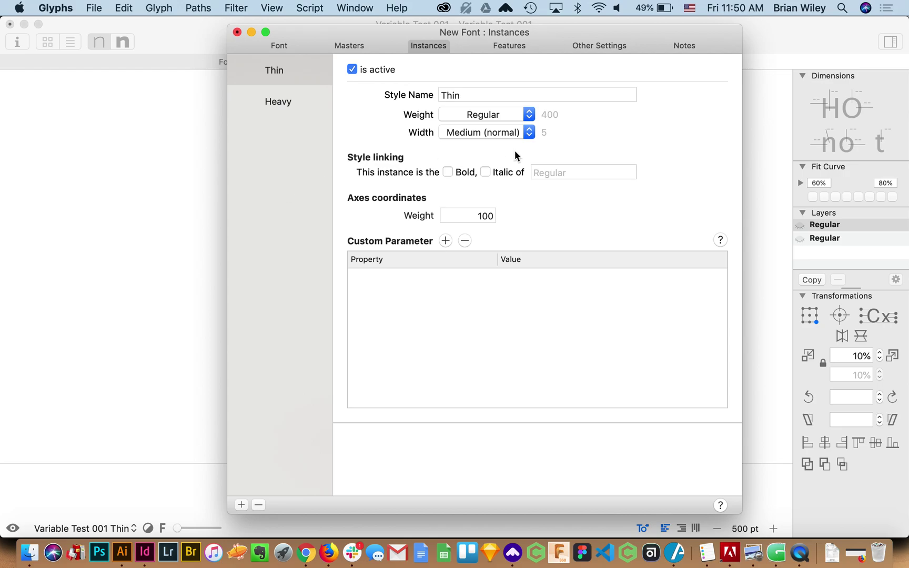
Set weight class Thin on the Thin instance and Heavy (900) on the Heavy instance
{"action": "left_click", "coordinate": [502, 117]}
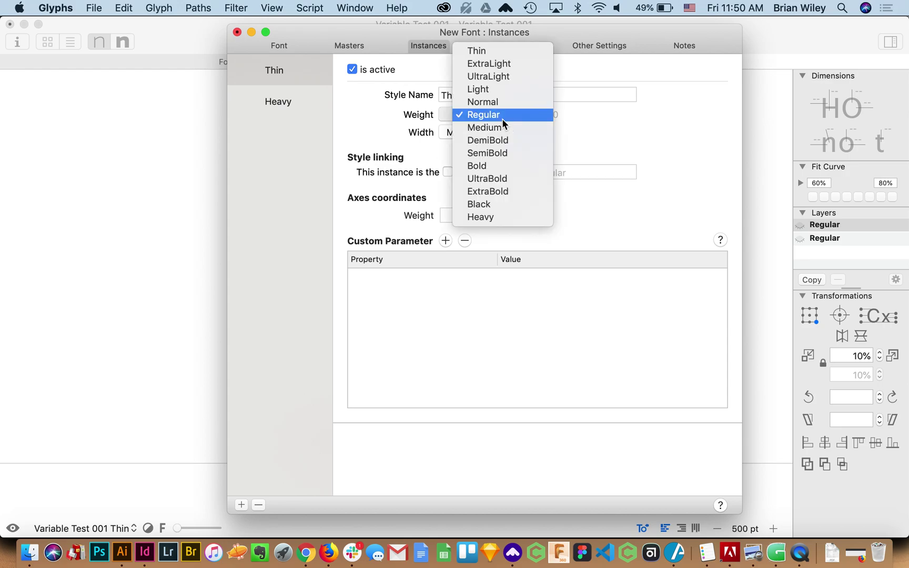
{"action": "left_click", "coordinate": [513, 52]}
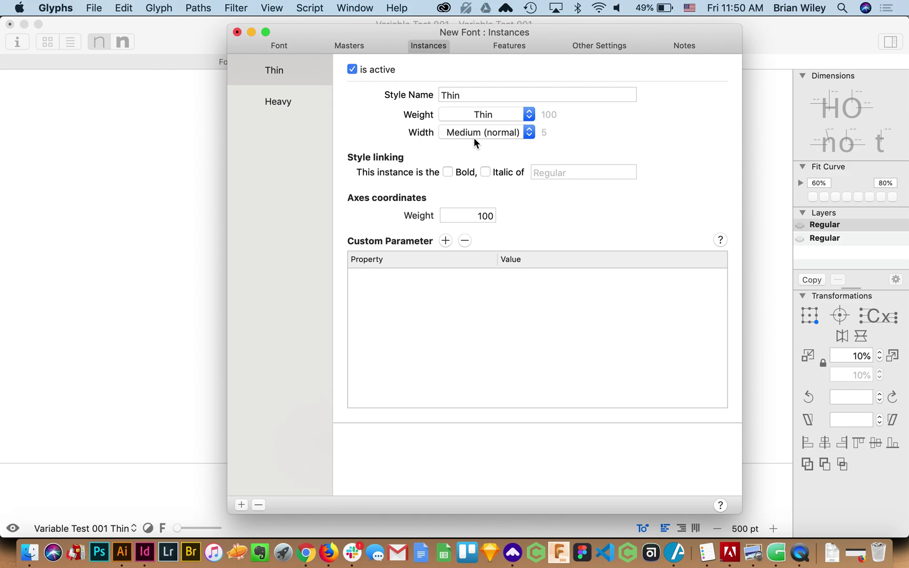
{"action": "left_click", "coordinate": [262, 112]}
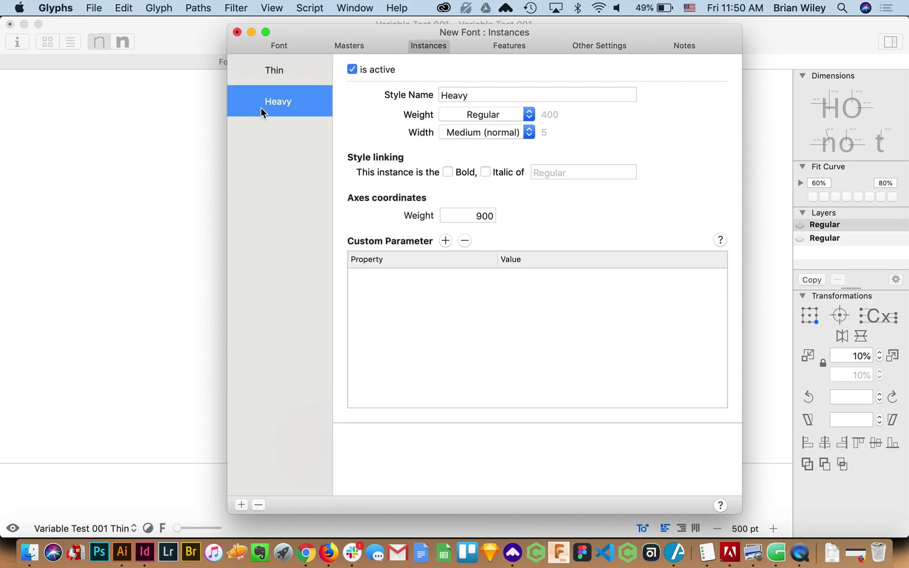
{"action": "left_click", "coordinate": [485, 115]}
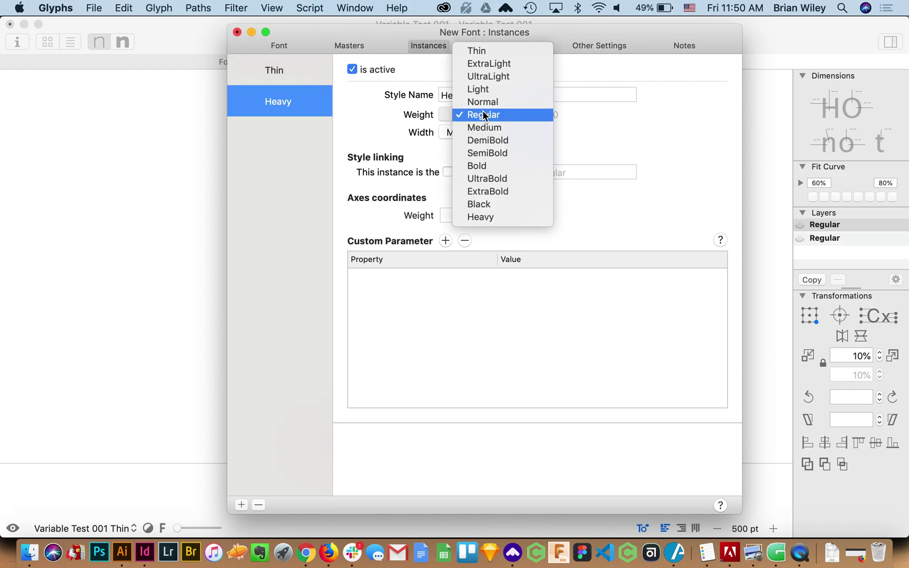
{"action": "left_click", "coordinate": [492, 218]}
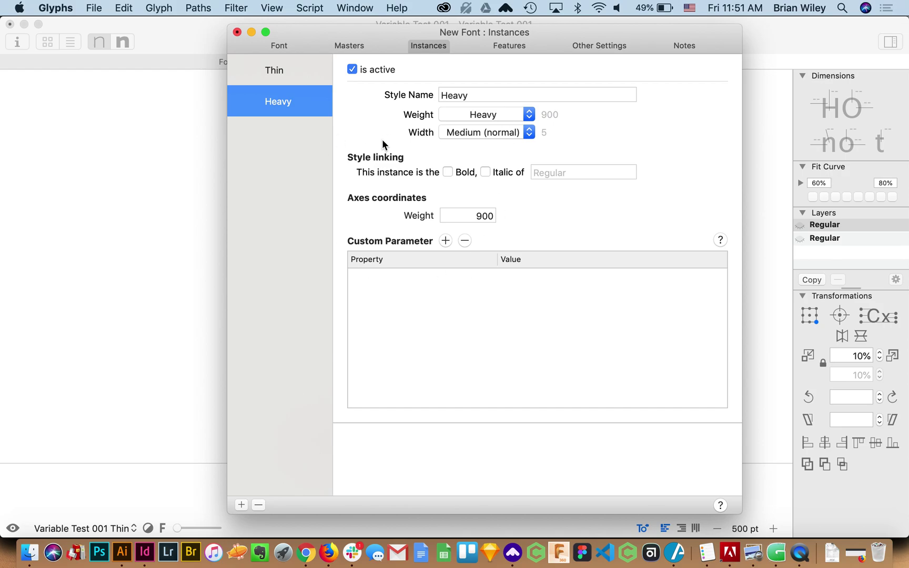
{"action": "left_click", "coordinate": [242, 504]}
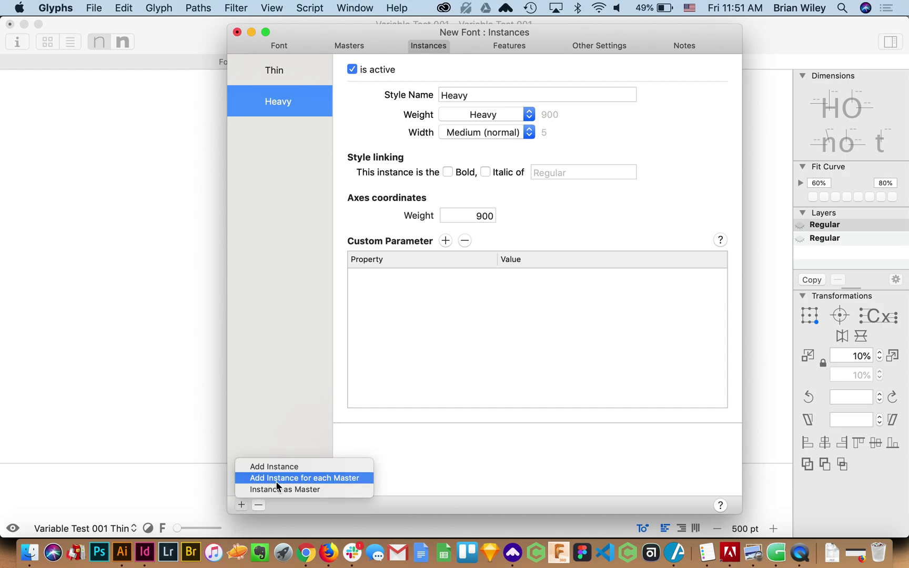
Add a Regular instance and move it between Thin and Heavy
{"action": "left_click", "coordinate": [289, 467]}
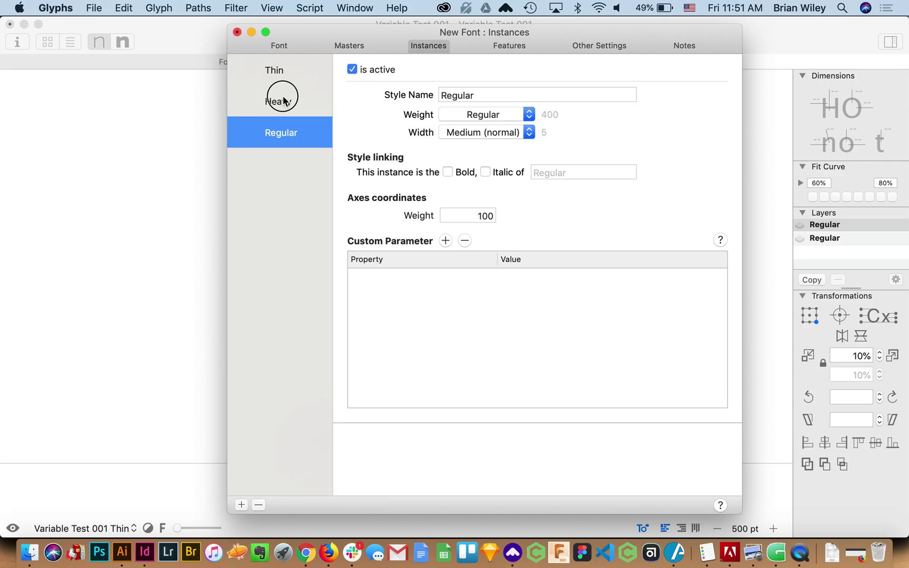
{"action": "left_click_drag", "start_coordinate": [283, 100], "coordinate": [278, 77]}
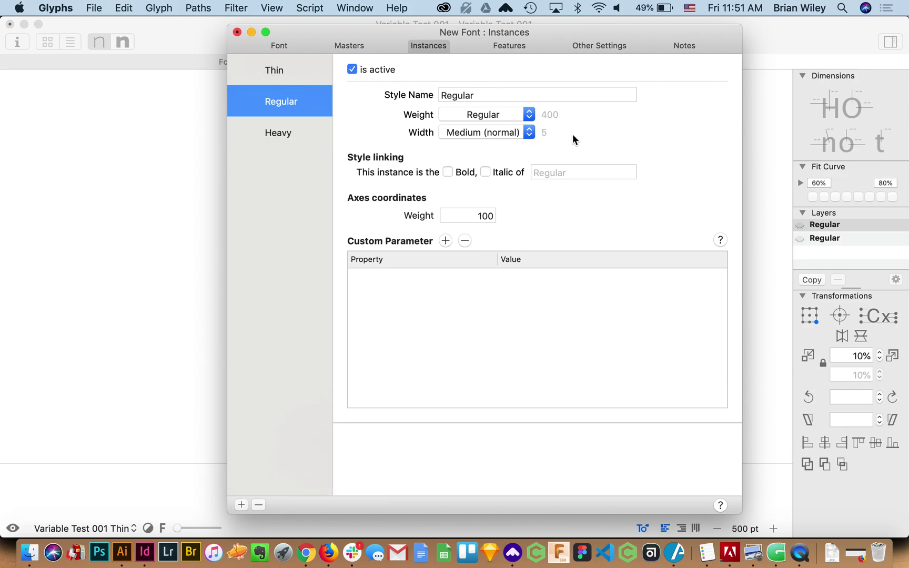